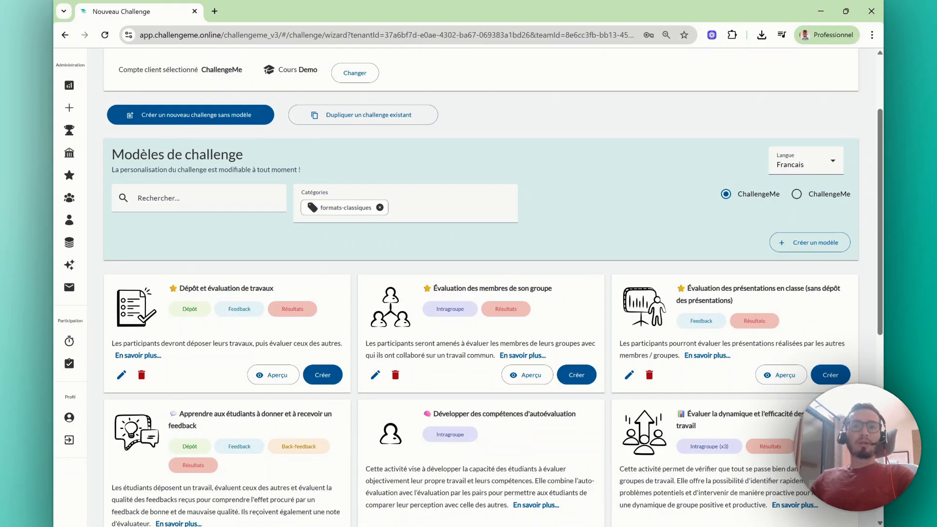
Create a challenge from the "Dépôt et évaluation de travaux" template and review its general information
left_click(322, 374)
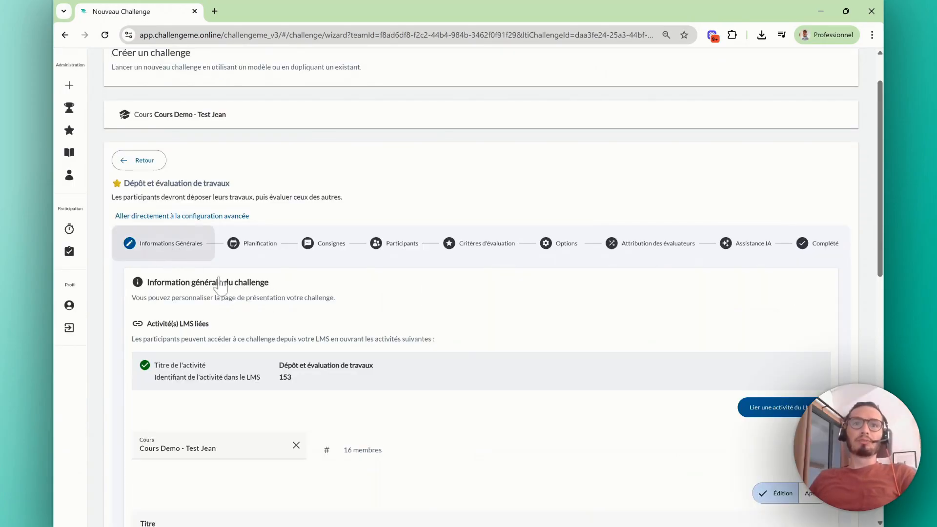
scroll(389, 329, "down", 3)
scroll(217, 383, "down", 1)
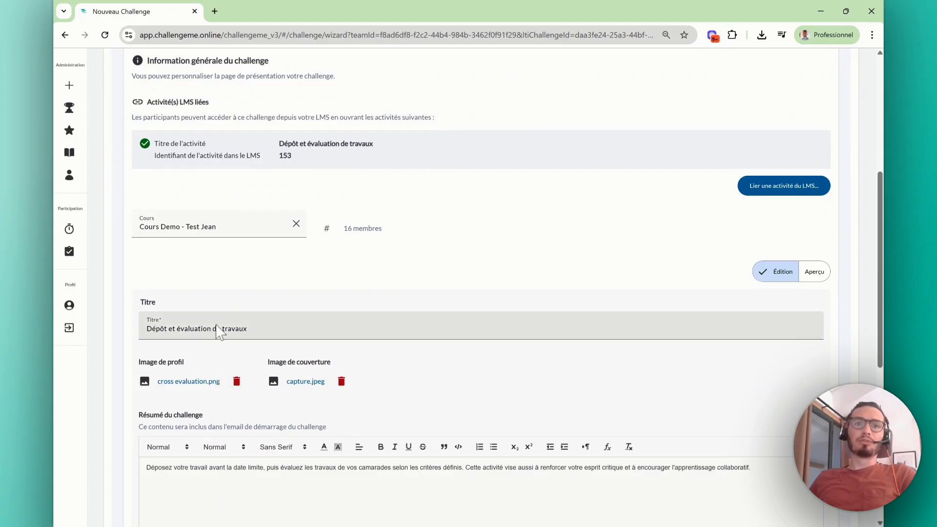
scroll(388, 341, "down", 3)
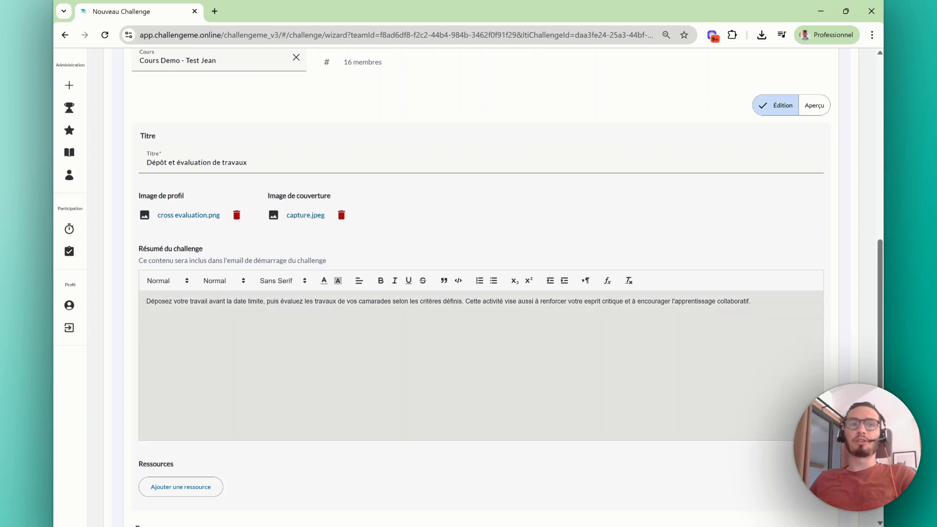
scroll(224, 377, "down", 2)
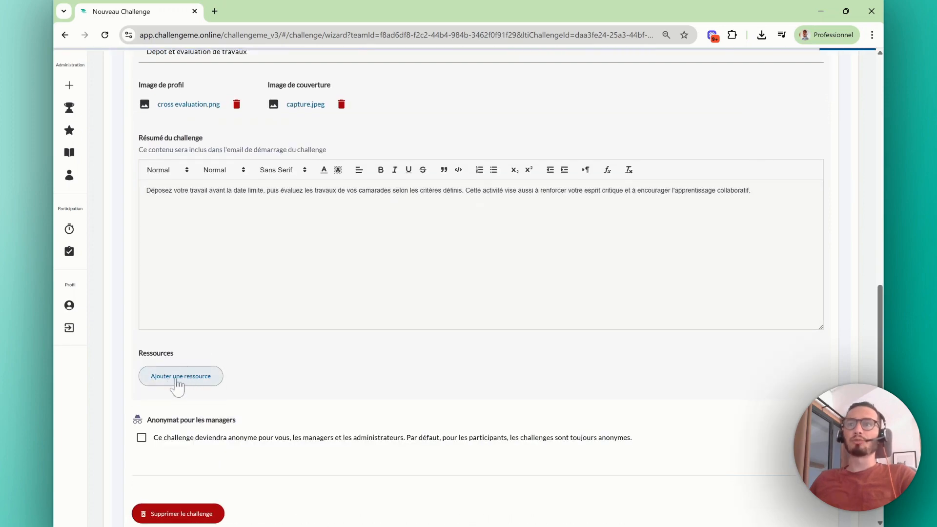
scroll(346, 383, "up", 6)
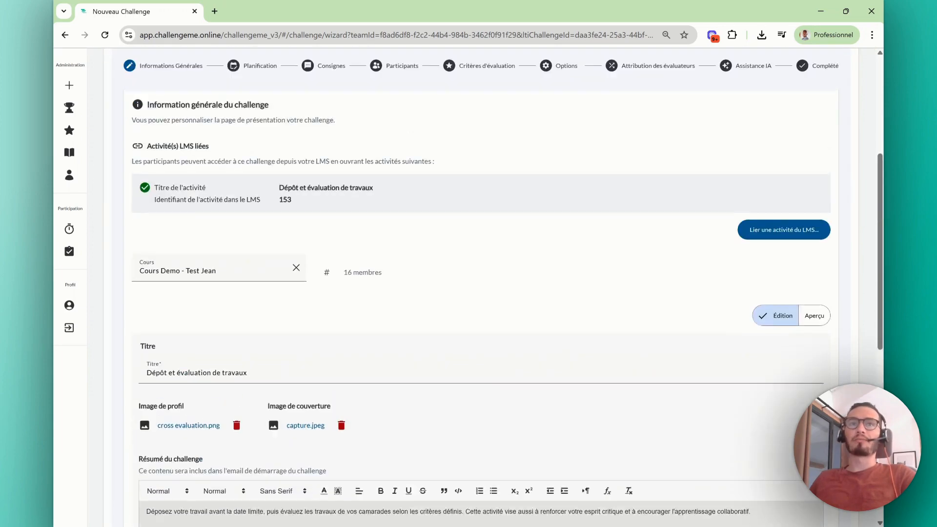
scroll(362, 387, "up", 4)
scroll(349, 387, "down", 1)
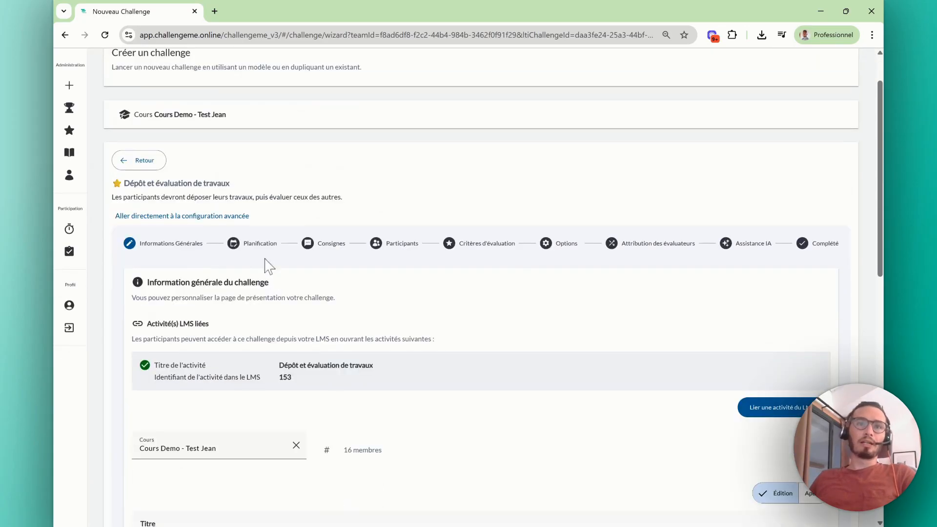
Review the challenge's planning and examine the date and notification settings of the "Dépot de travaux" phase
left_click(254, 242)
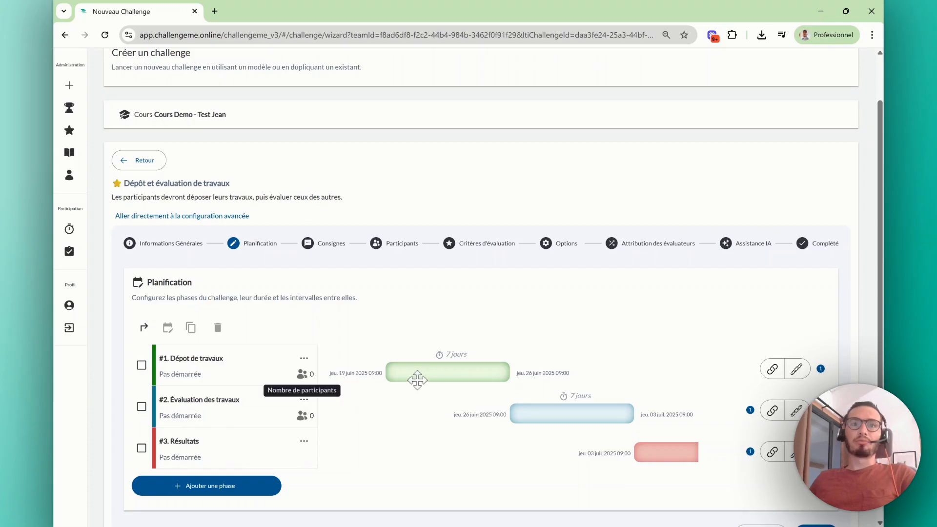
left_click(449, 373)
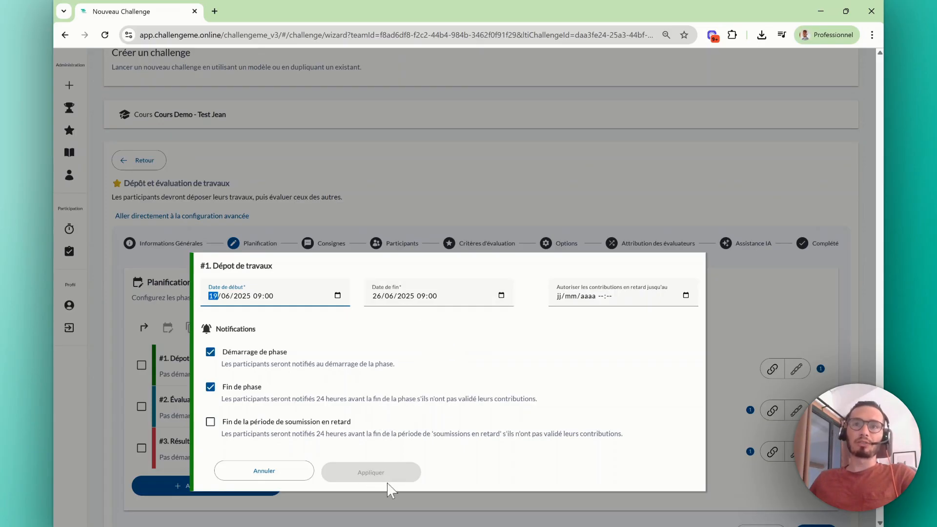
left_click(708, 329)
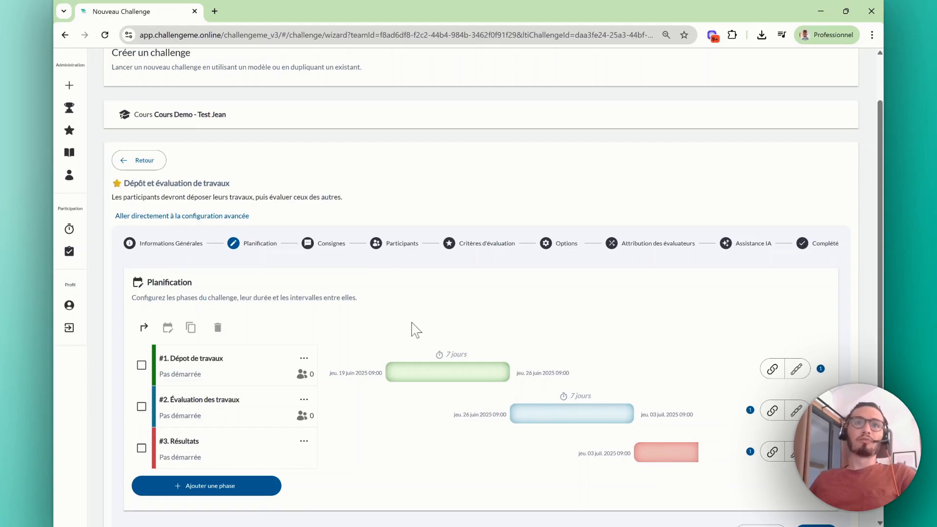
Examine the participant instructions for the "Dépot de travaux" and "Évaluation des travaux" phases
left_click(331, 250)
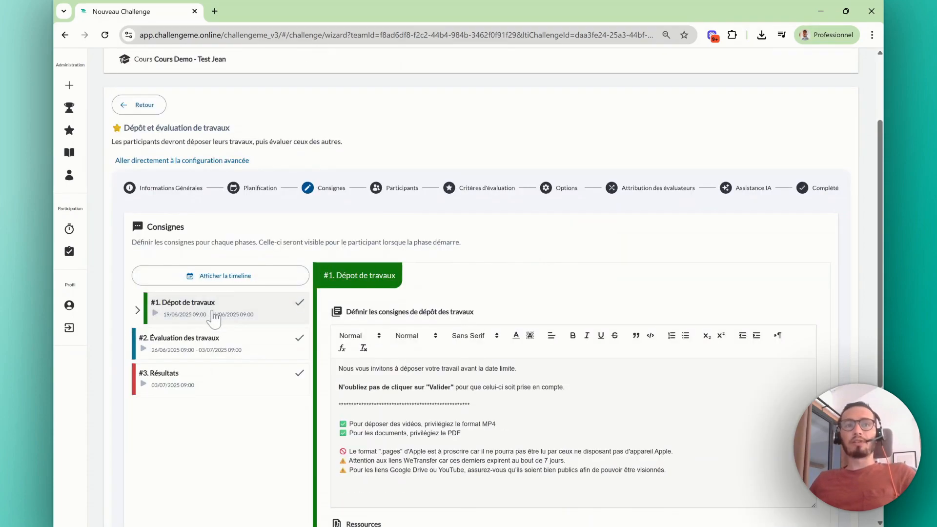
scroll(502, 289, "down", 1)
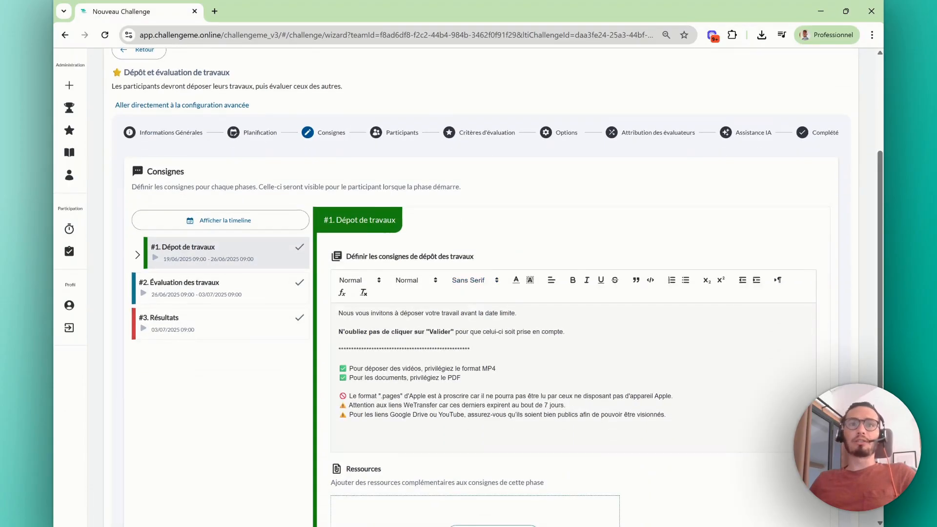
scroll(502, 288, "down", 2)
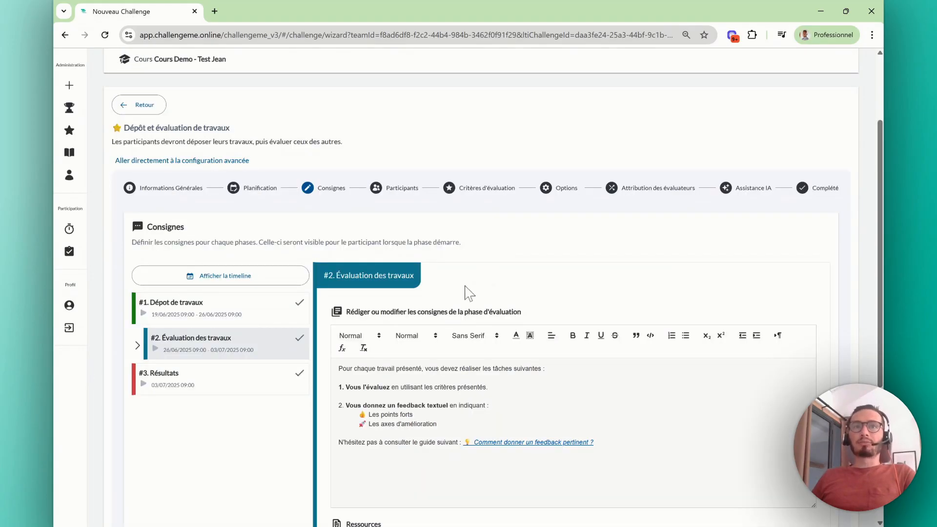
Enrol Groupe A, Groupe B and Groupe C as teams in the "Dépot de travaux" phase
left_click(397, 187)
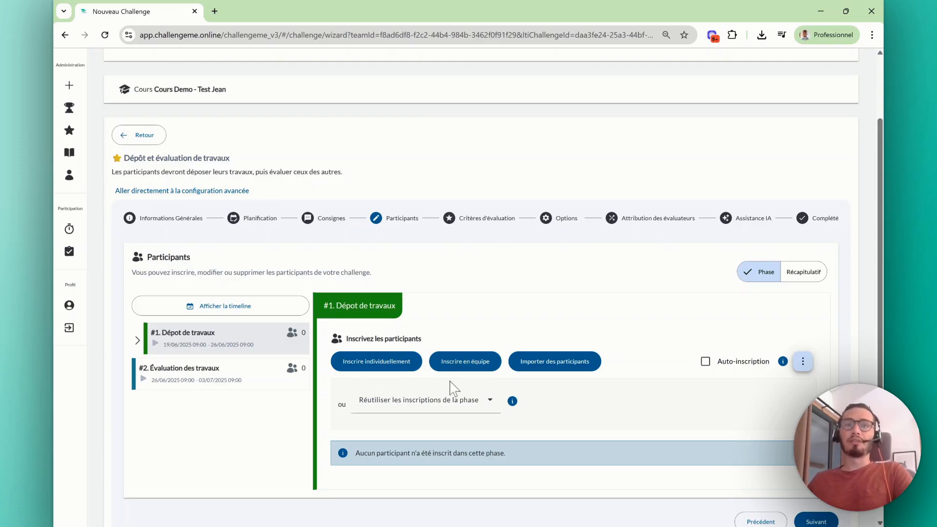
left_click(472, 364)
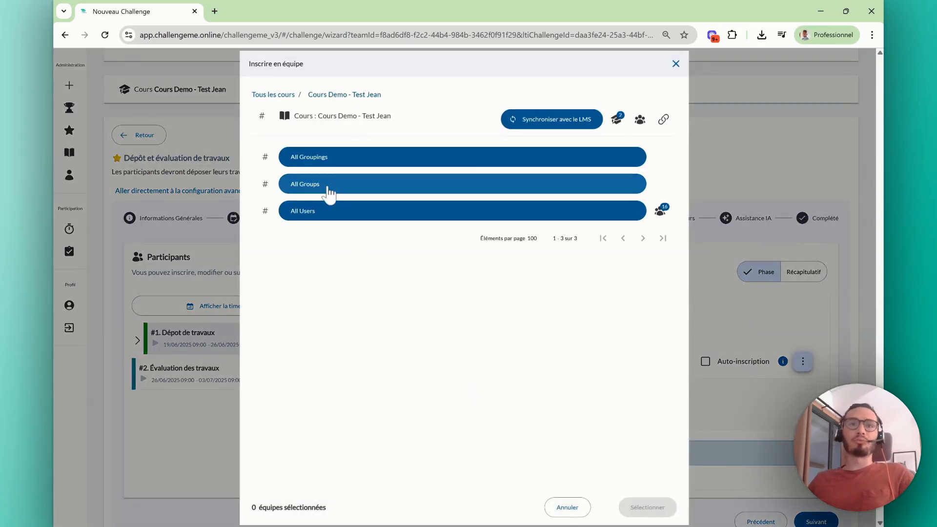
left_click(328, 185)
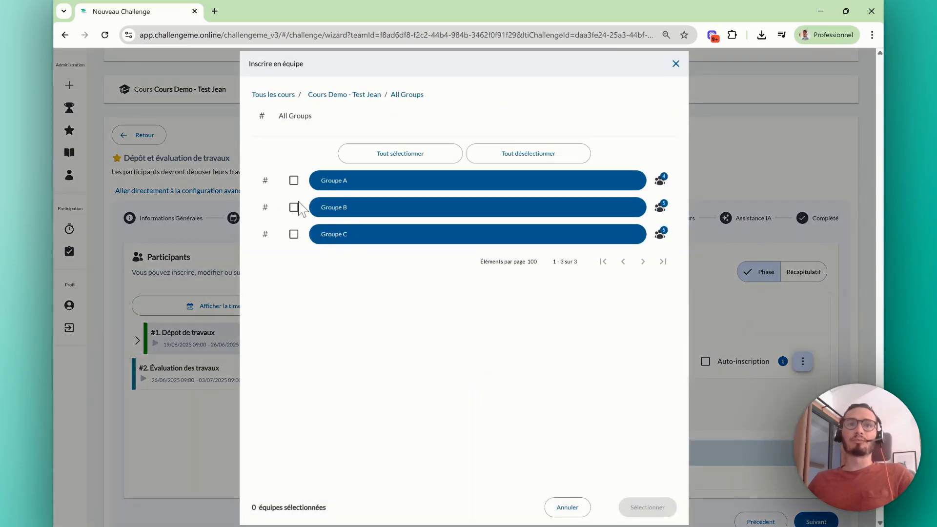
left_click(294, 180)
left_click(293, 207)
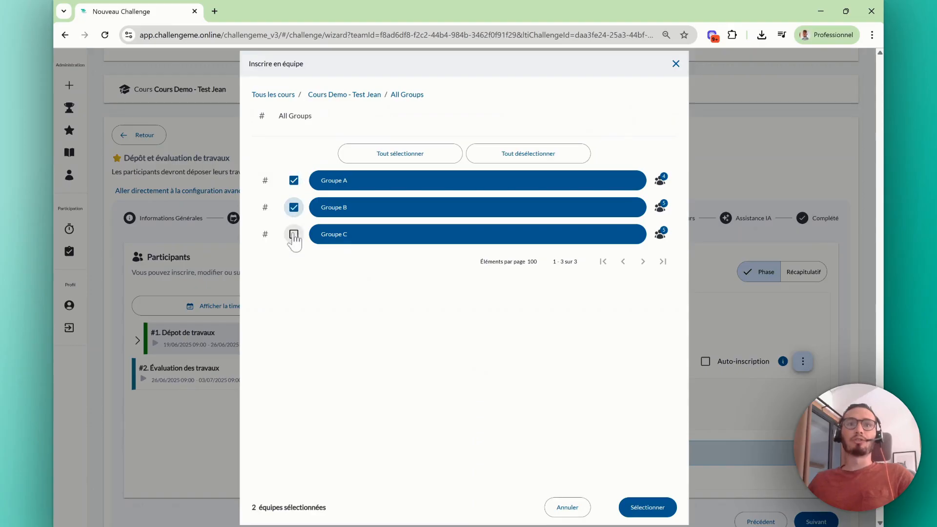
left_click(293, 234)
left_click(643, 507)
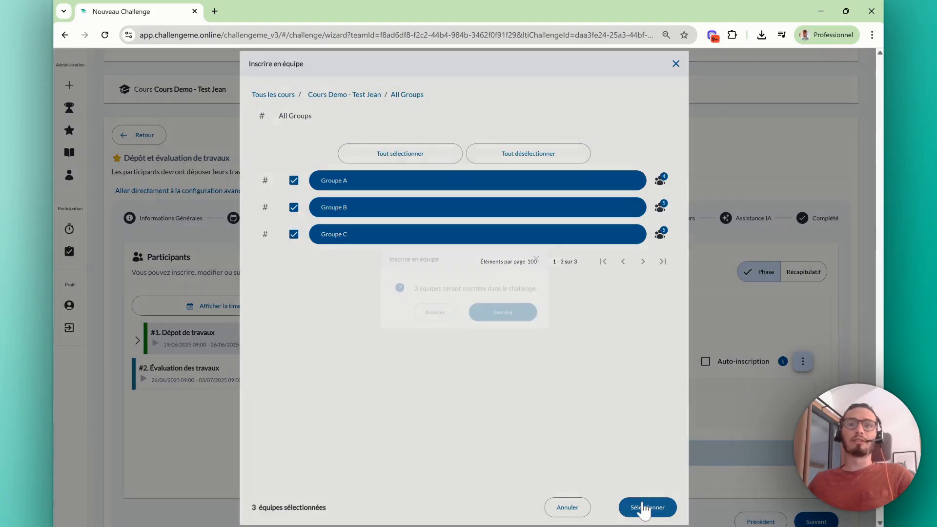
left_click(505, 315)
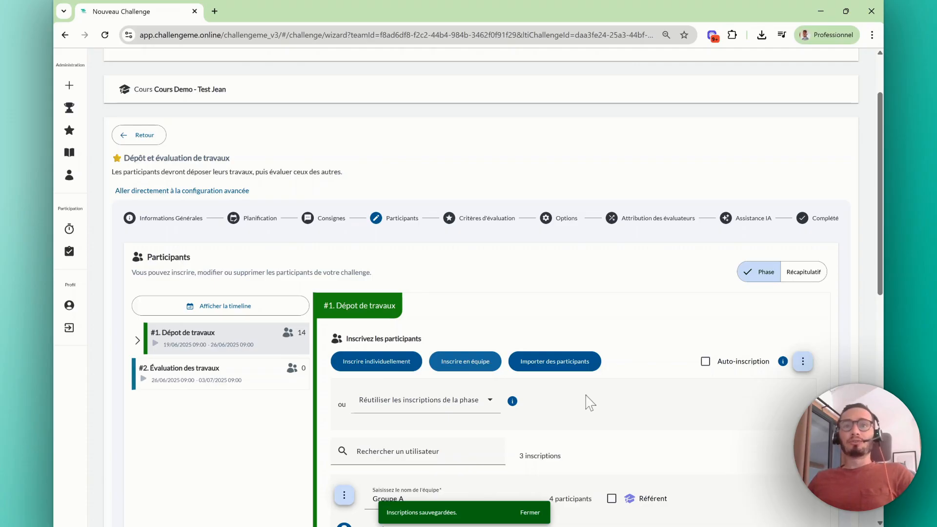
Check the enrolled teams and view the file import options for participants without importing anything
scroll(590, 402, "down", 1)
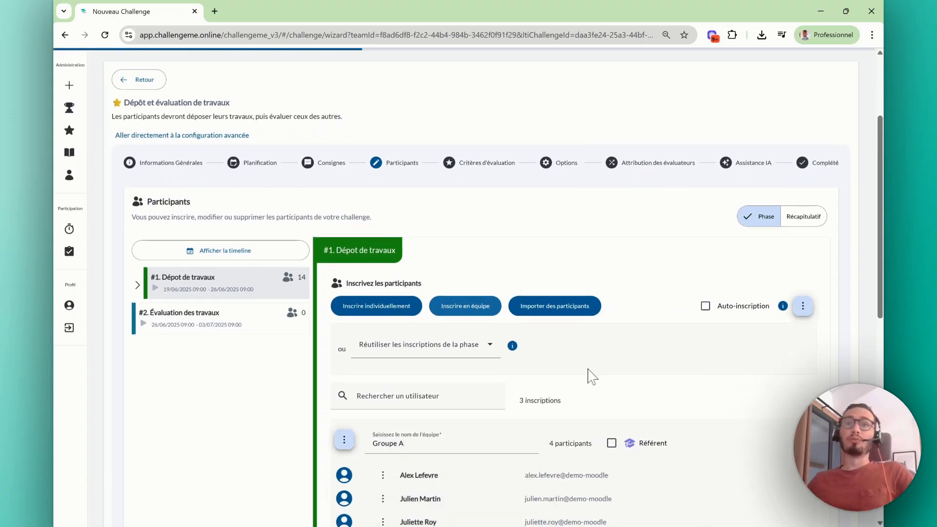
left_click(561, 312)
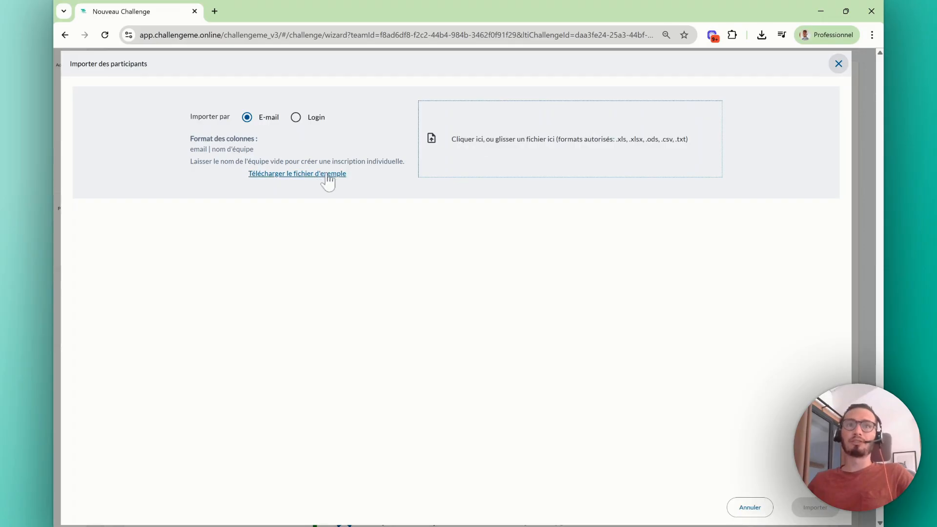
left_click(838, 64)
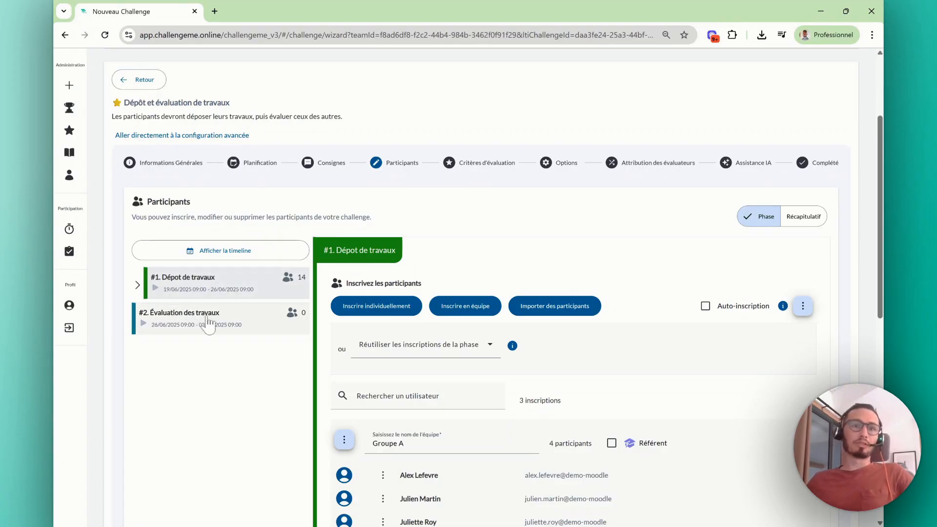
Reuse the "Dépot de travaux" enrolments individually for the "Évaluation des travaux" phase and review the participant list
left_click(225, 328)
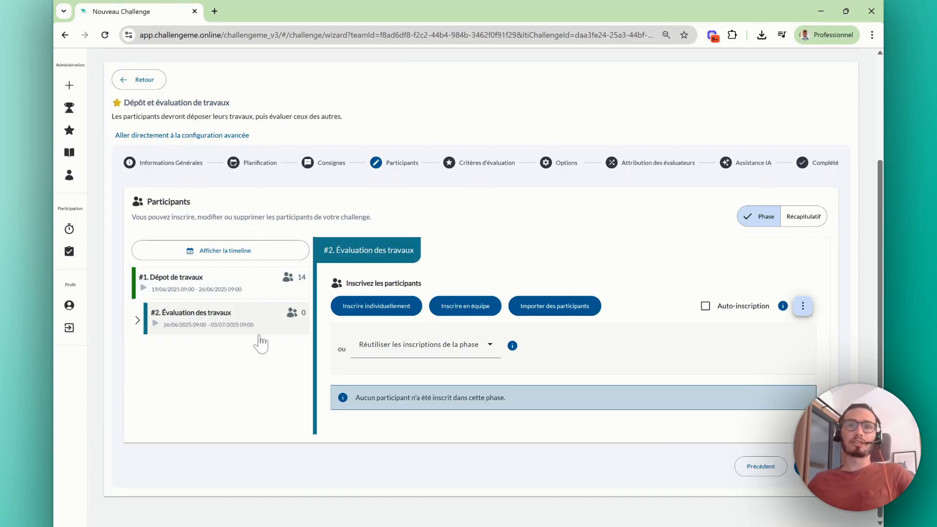
left_click(415, 349)
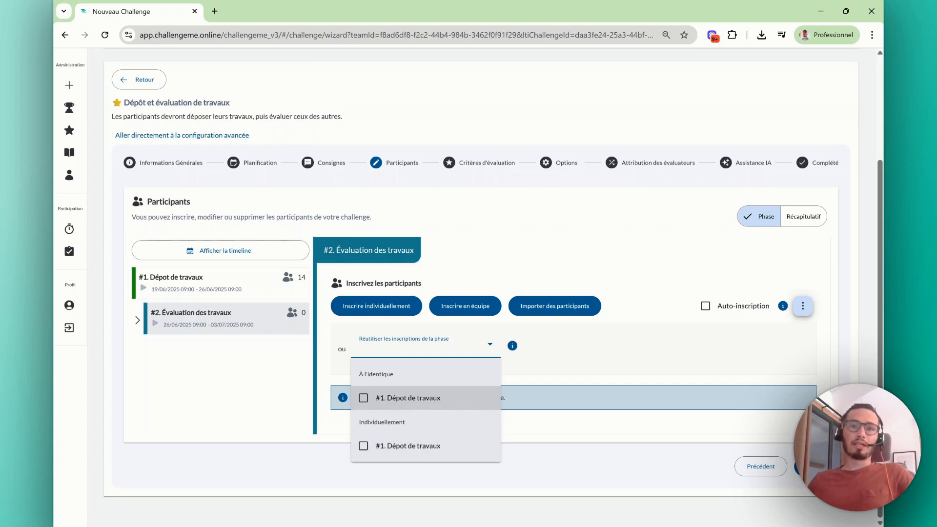
left_click(401, 447)
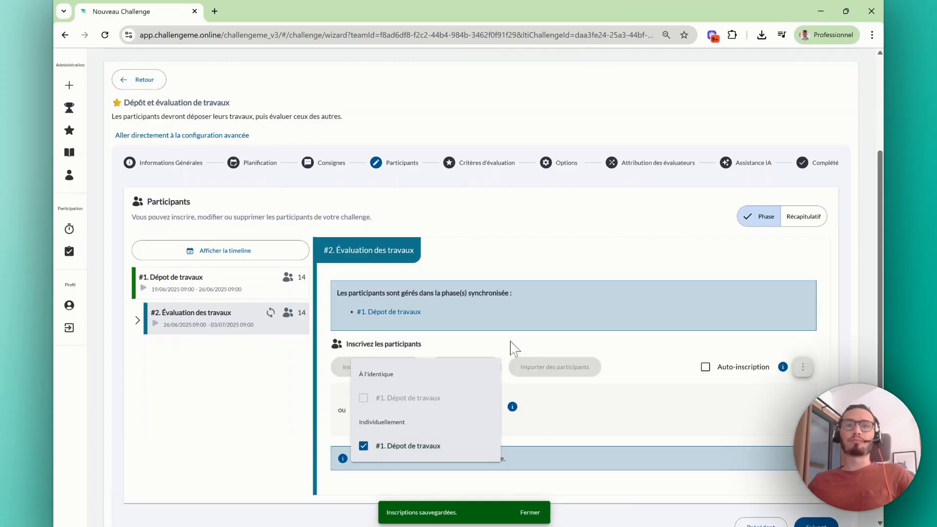
scroll(617, 367, "down", 5)
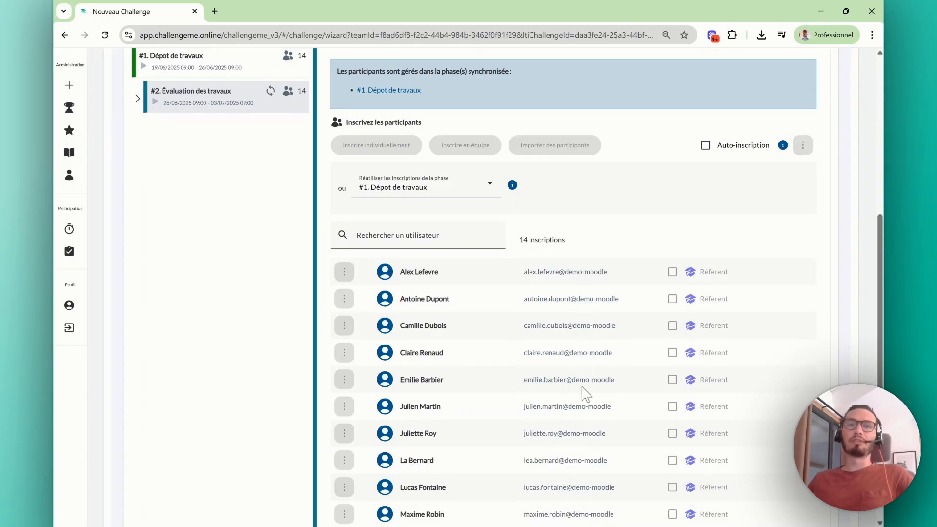
scroll(586, 393, "up", 5)
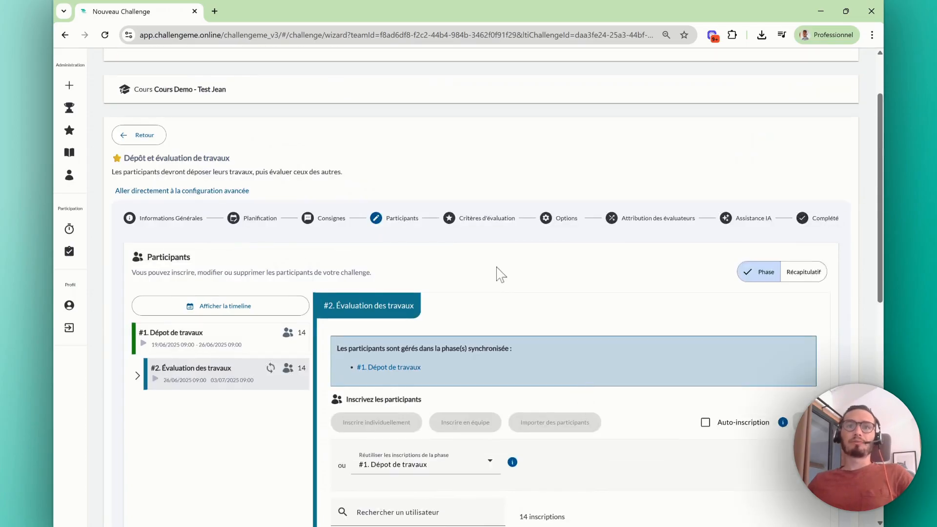
Add a criterion named "Nouveau critère" to the "Évaluation des travaux" phase, using the Étoiles method with 10 stars
left_click(487, 223)
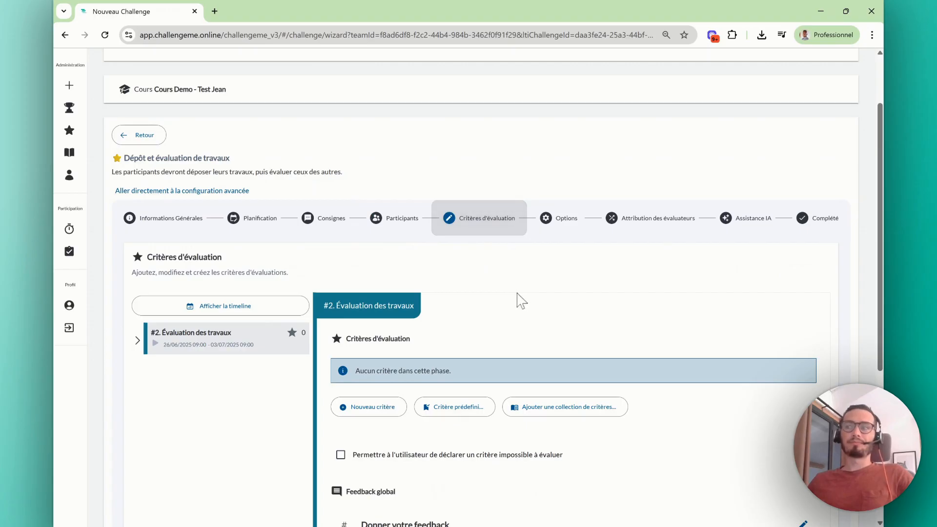
scroll(587, 264, "down", 1)
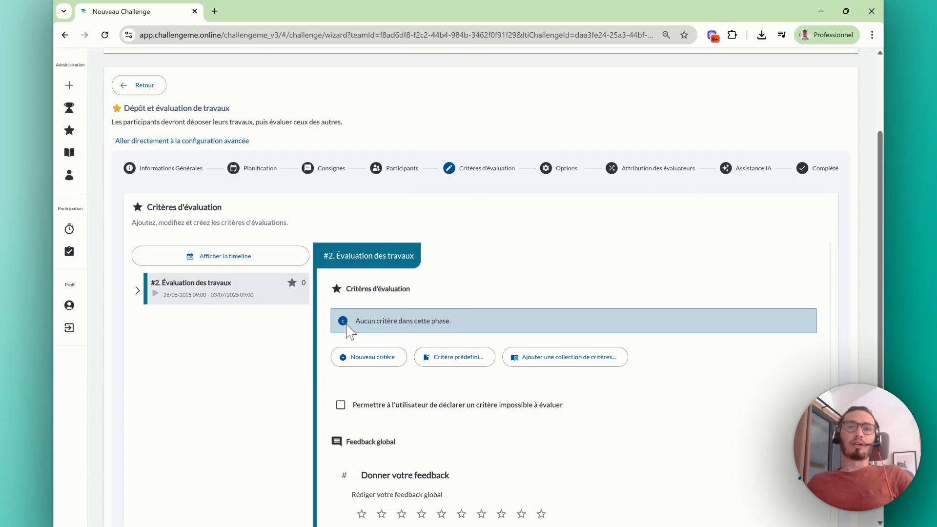
left_click(358, 358)
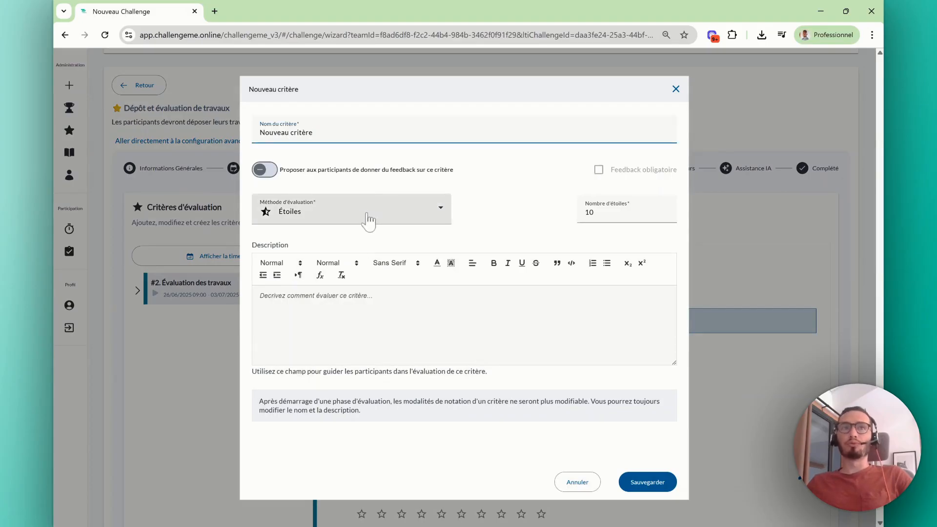
left_click_drag(313, 132, 248, 131)
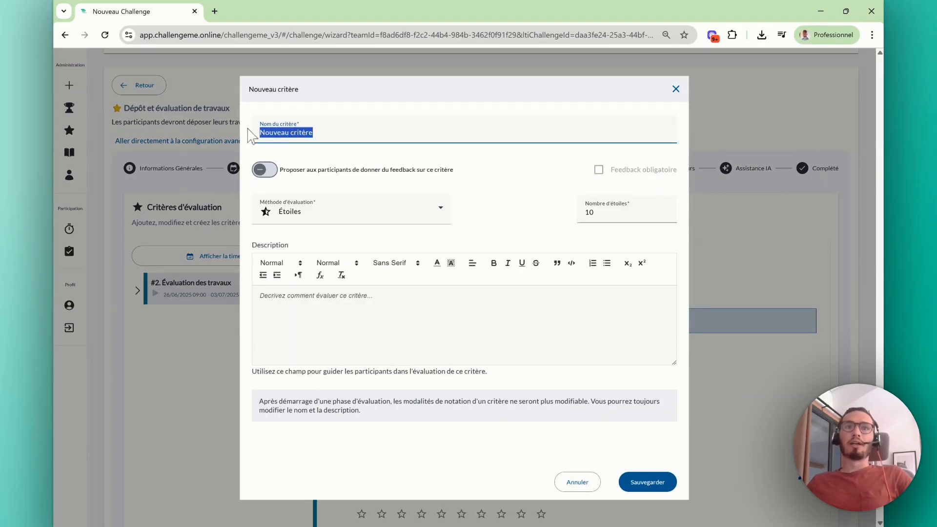
left_click(421, 217)
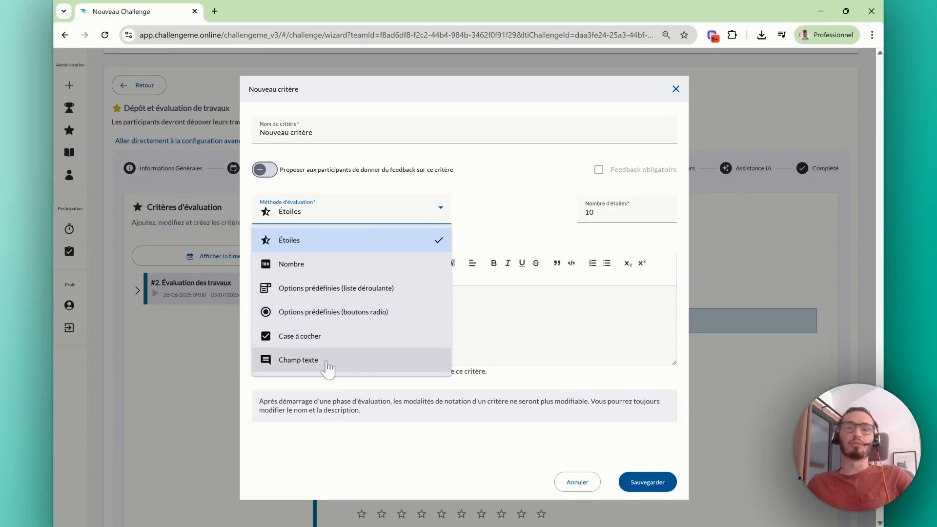
left_click(526, 230)
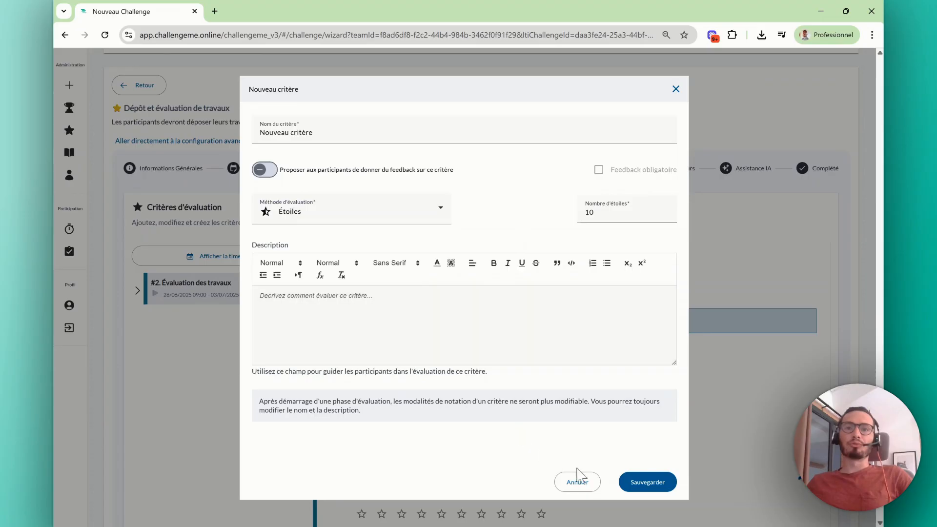
left_click(639, 484)
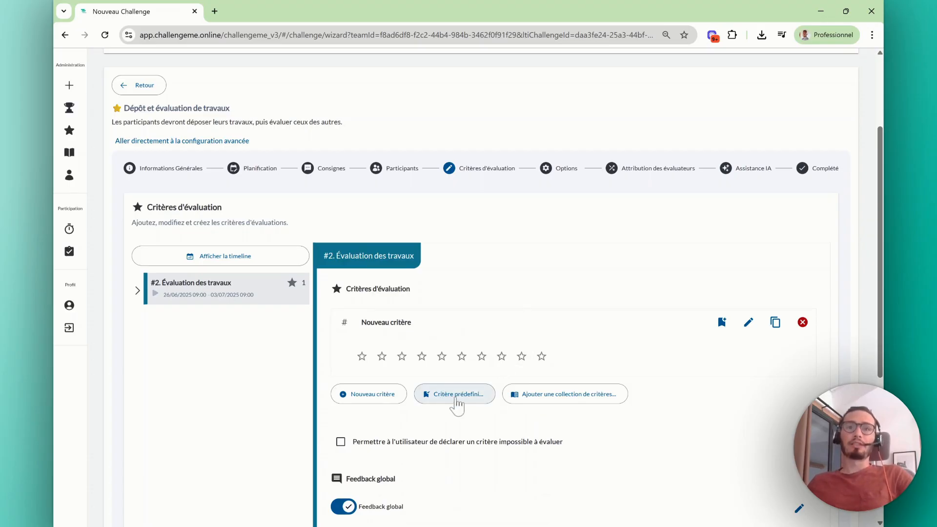
Look through the predefined ChallengeMe criteria without selecting any
left_click(455, 398)
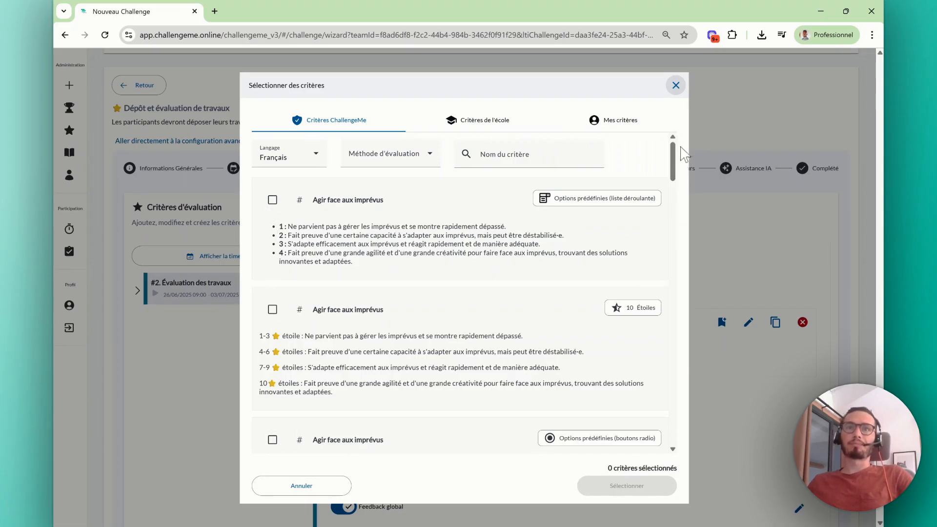
left_click(676, 86)
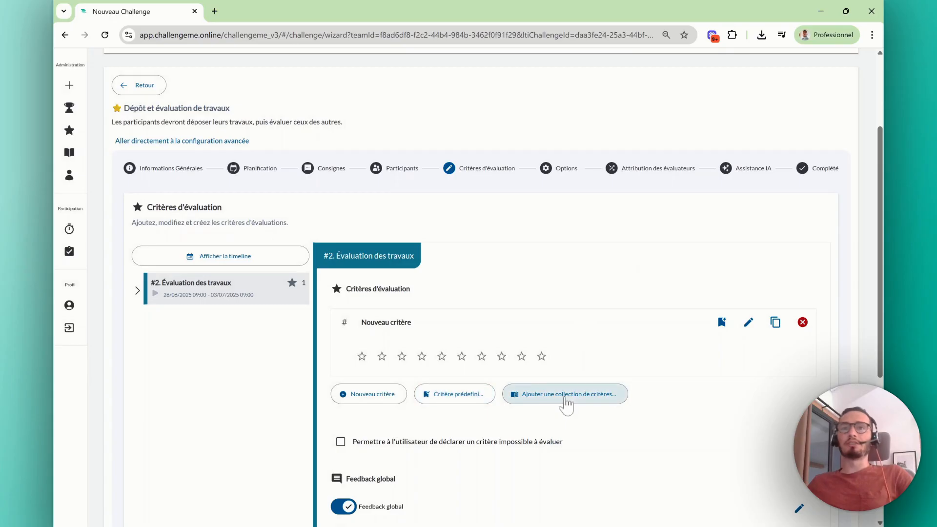
Look through the ChallengeMe criteria collections for the "Évaluation des travaux" phase without adding any
left_click(566, 396)
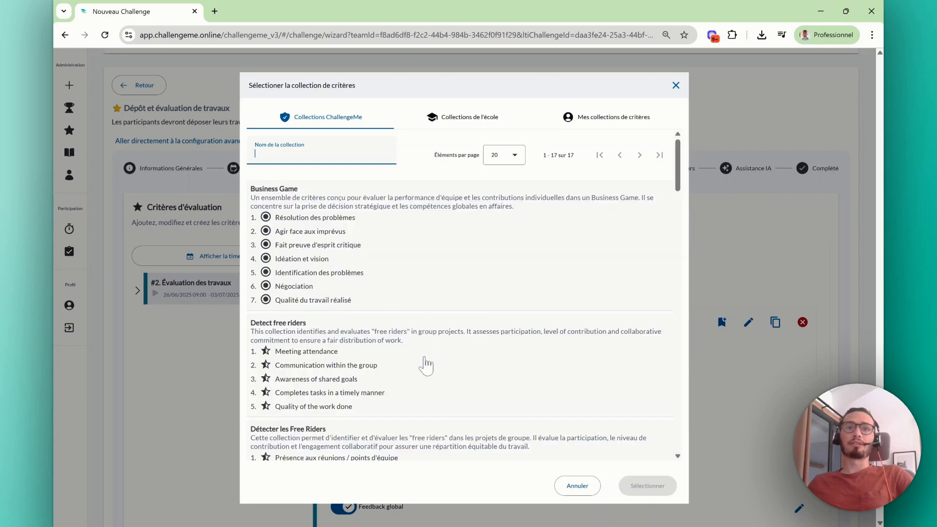
scroll(425, 365, "down", 3)
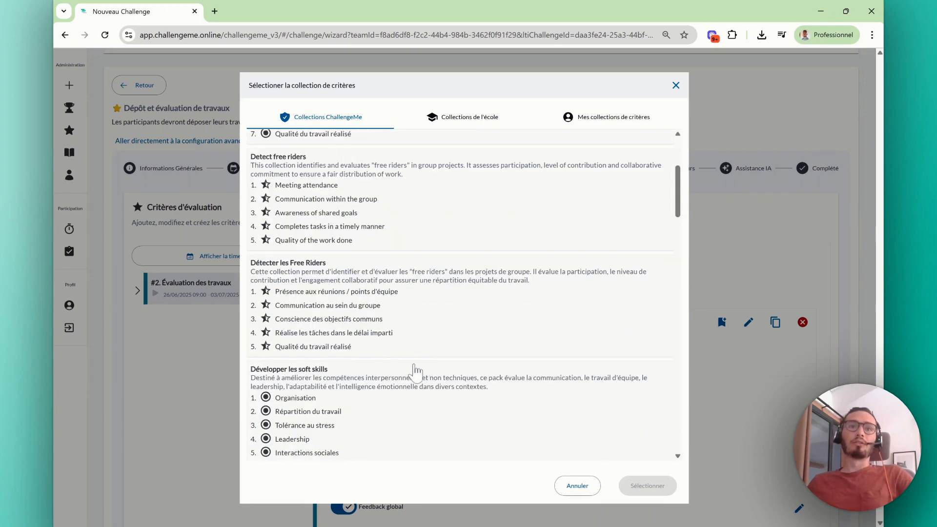
scroll(341, 322, "down", 3)
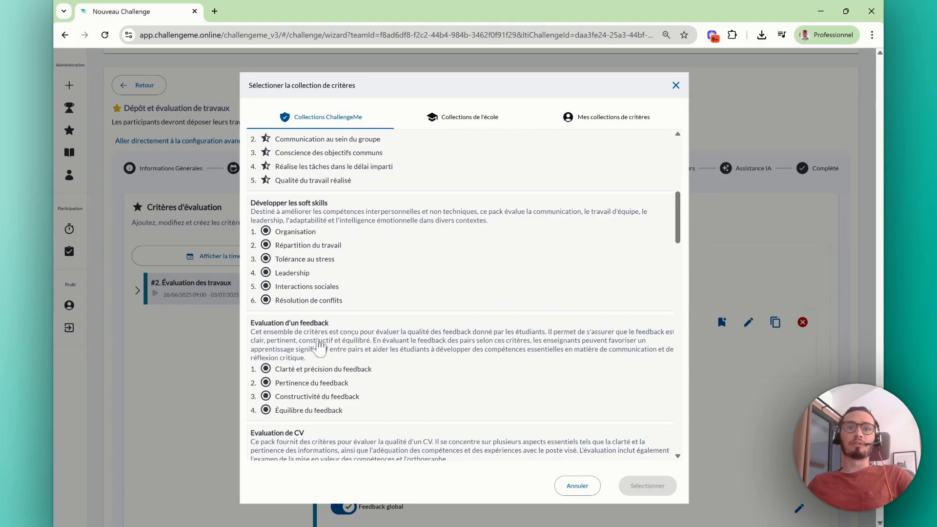
scroll(344, 360, "down", 3)
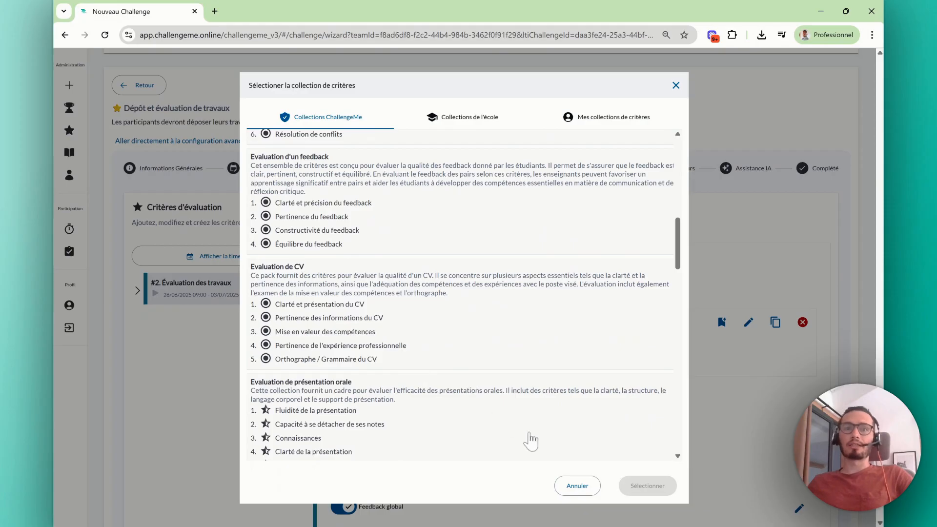
left_click(577, 486)
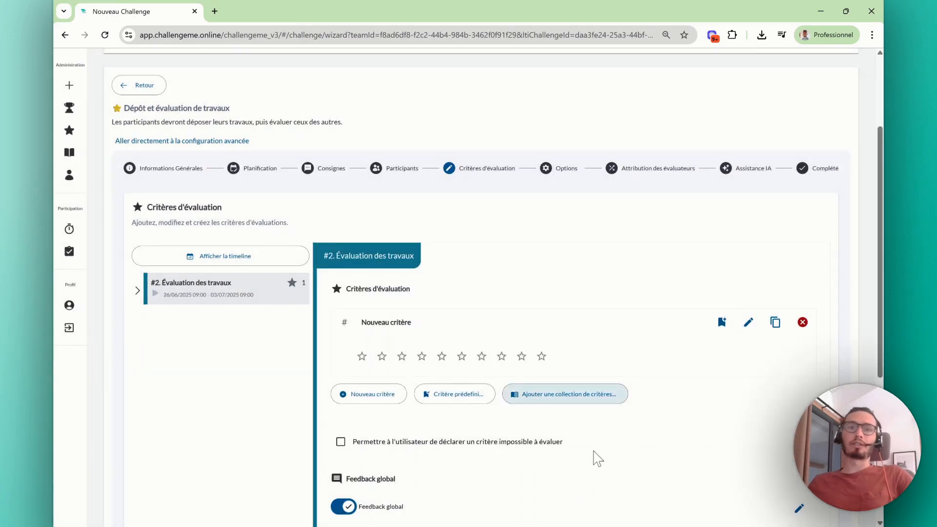
Review the impossible-to-evaluate option and the "Feedback global" settings below the evaluation criteria
scroll(597, 458, "down", 1)
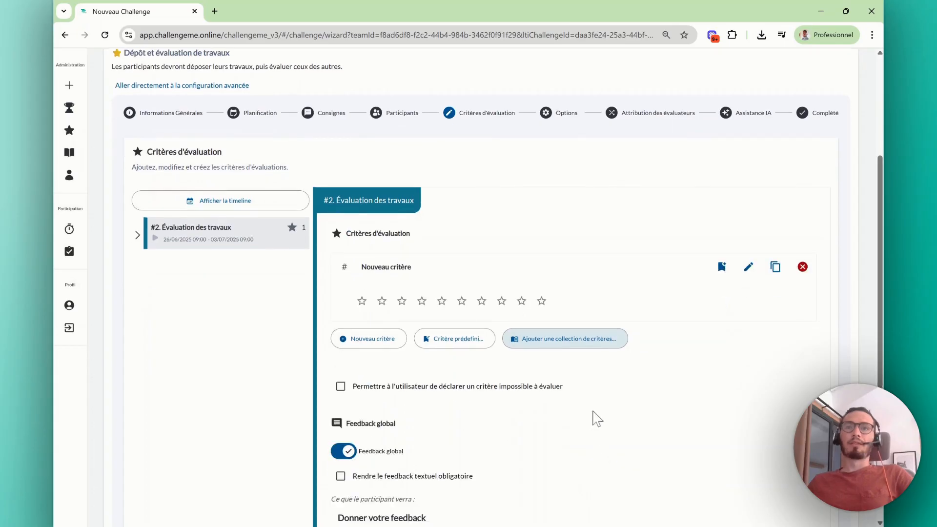
scroll(487, 370, "down", 3)
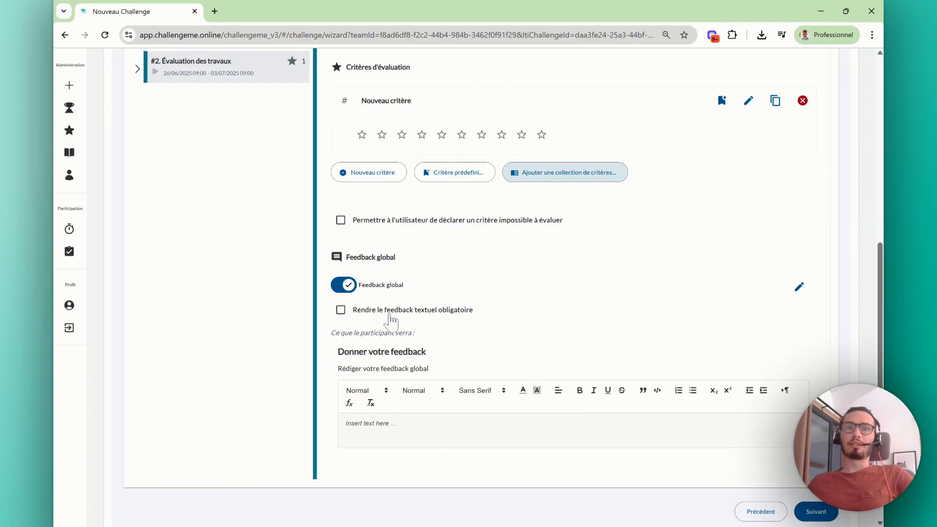
scroll(511, 361, "up", 5)
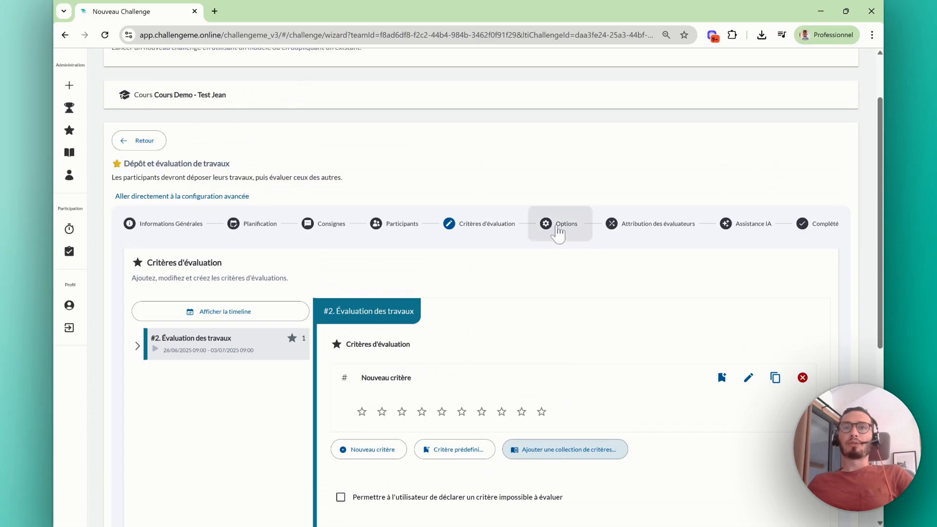
In the options of the "Dépot de travaux" phase, set the allowed attachment file formats to "Formats recommandés"
left_click(555, 229)
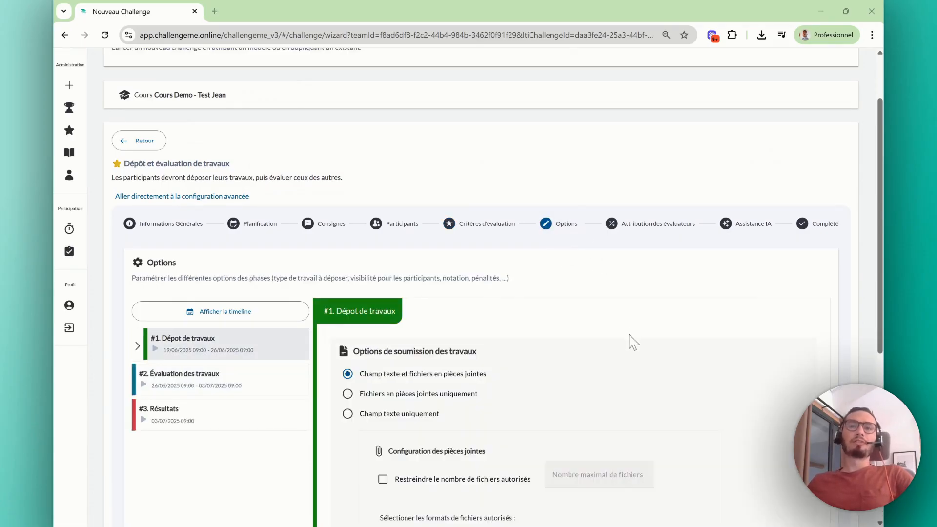
scroll(430, 336, "down", 1)
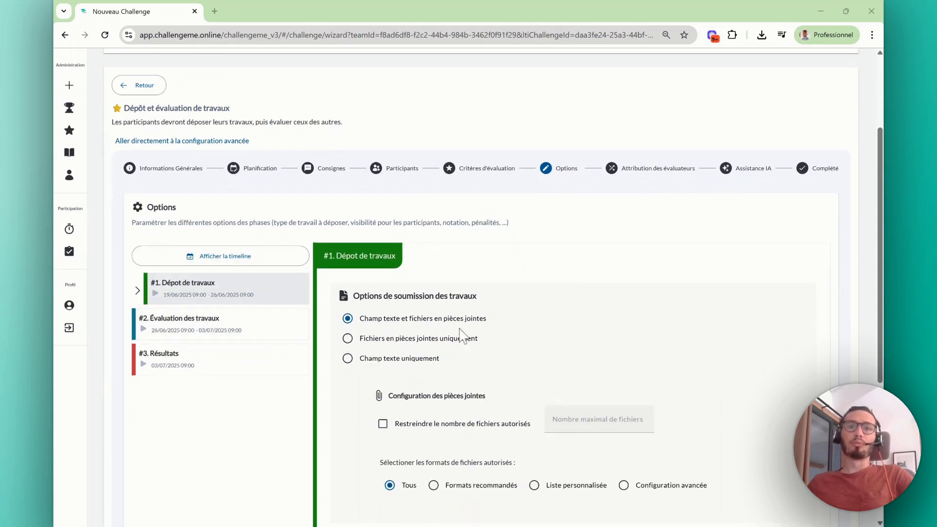
scroll(451, 347, "down", 2)
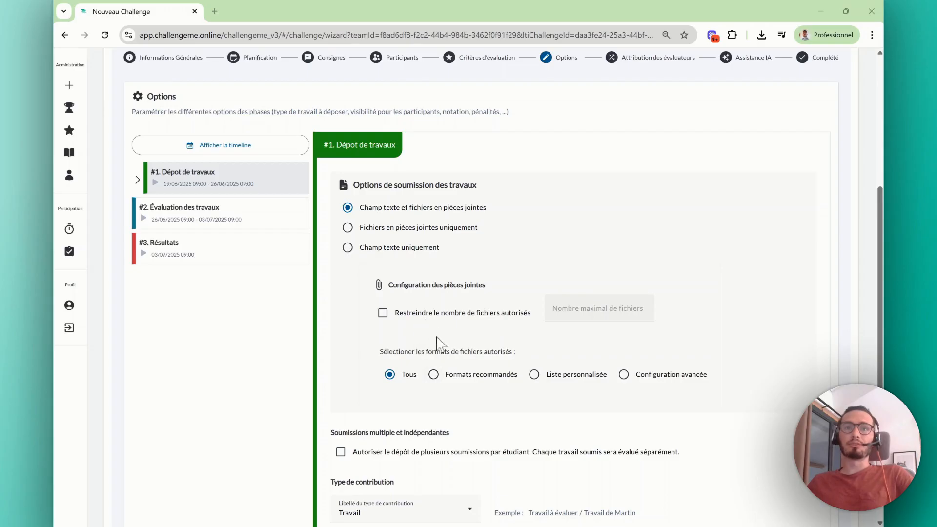
left_click(444, 376)
scroll(458, 390, "down", 1)
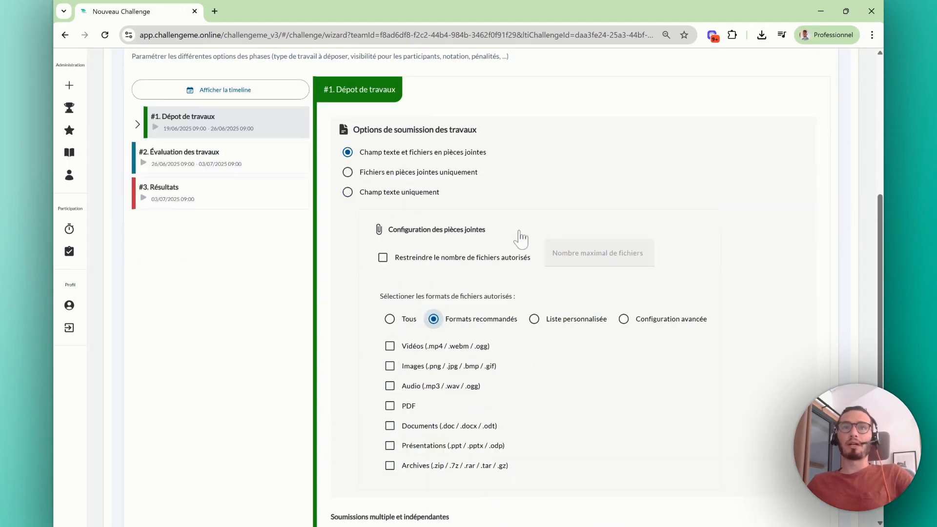
scroll(439, 273, "up", 1)
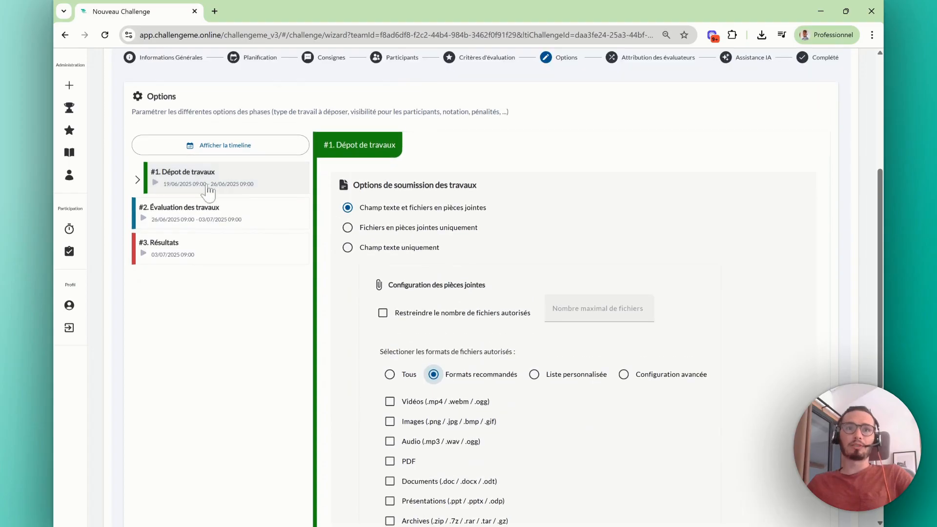
Review the author-name option of the "Évaluation des travaux" phase and the participant visibility settings of the "Résultats" phase
left_click(208, 218)
scroll(239, 234, "up", 3)
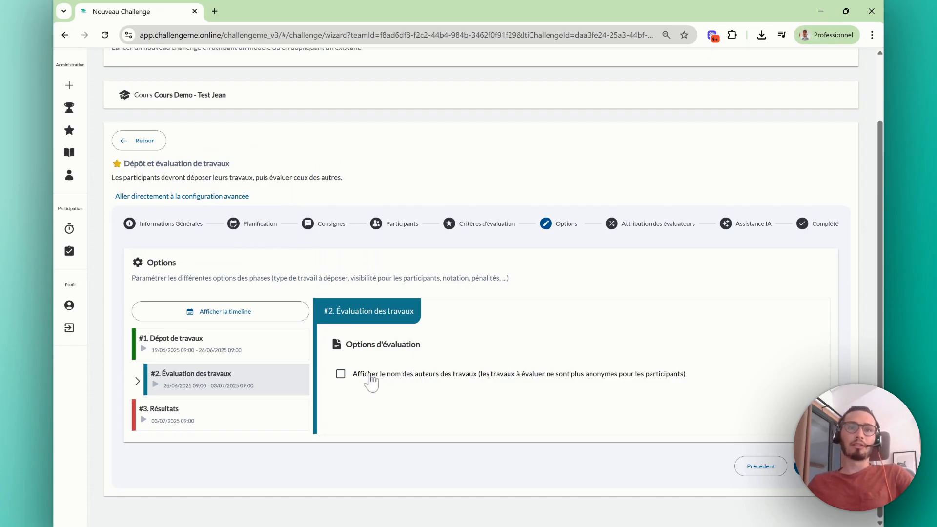
left_click(212, 411)
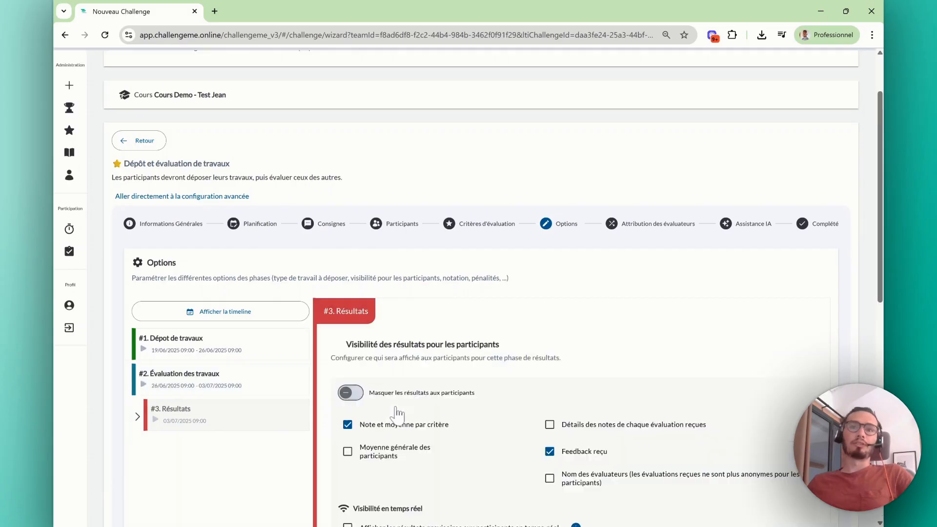
scroll(509, 409, "down", 1)
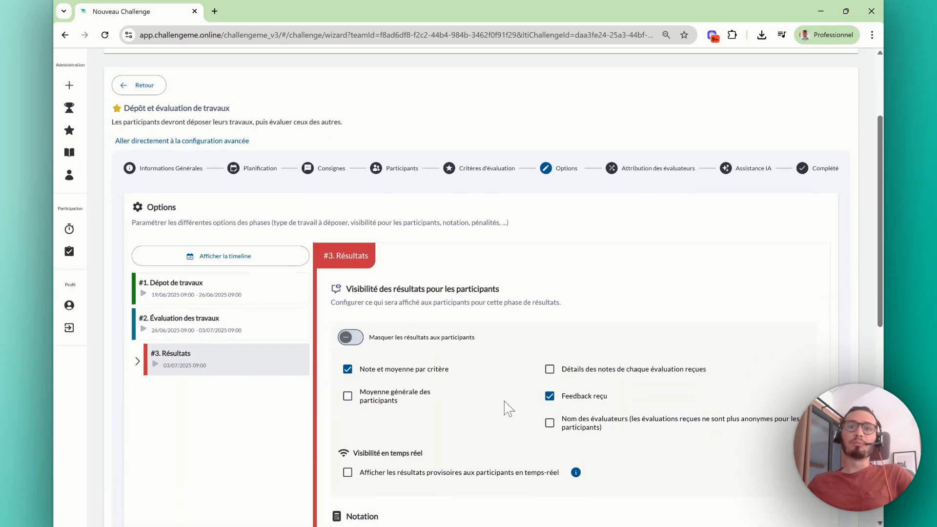
scroll(509, 413, "down", 1)
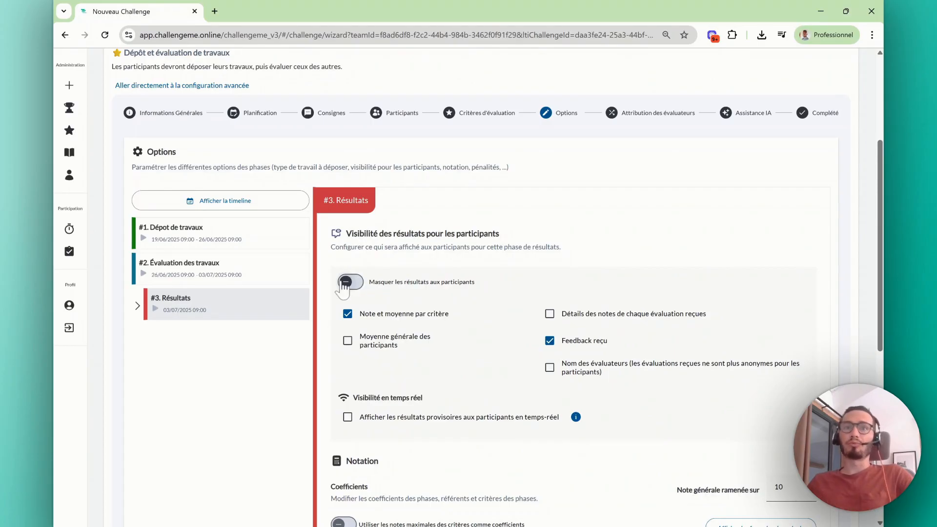
Examine the "Résultats" phase's overall grade scale, coefficients, and penalties for lateness and non-participation
scroll(440, 326, "down", 3)
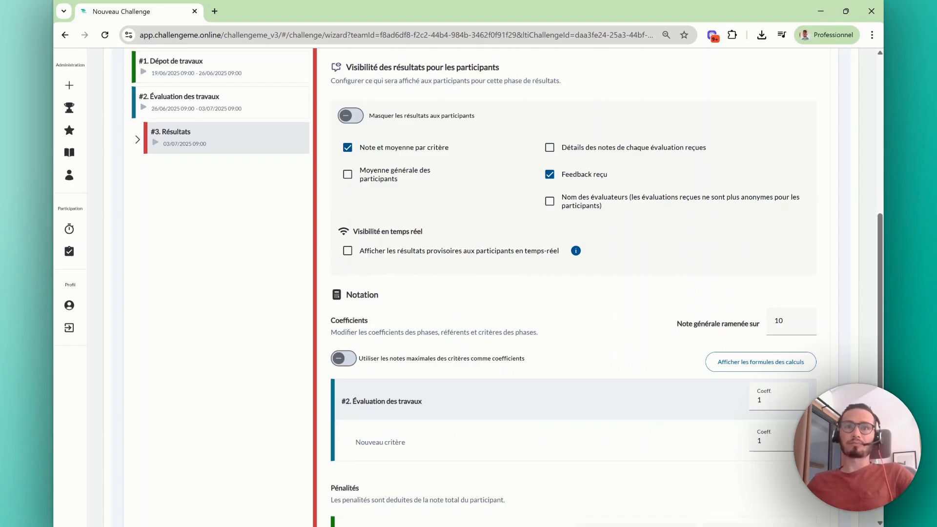
scroll(607, 322, "down", 2)
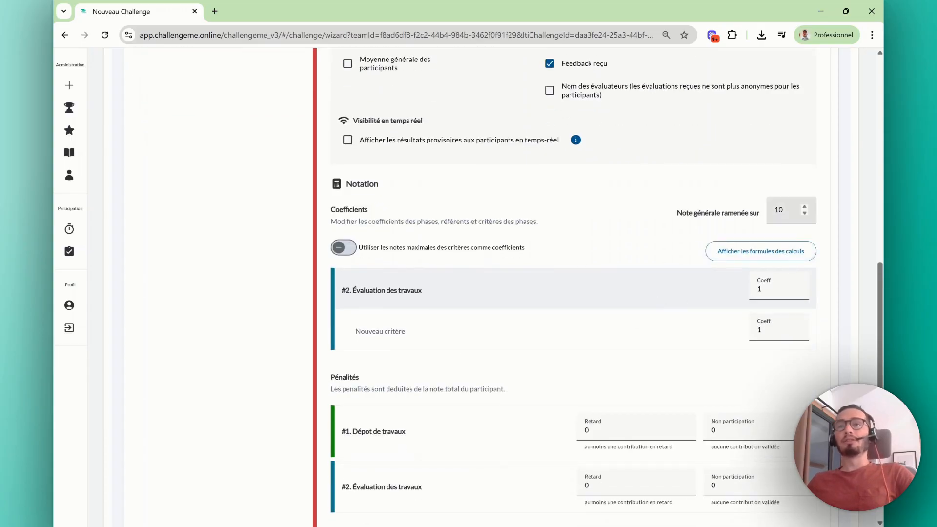
left_click_drag(784, 210, 778, 210)
left_click(688, 239)
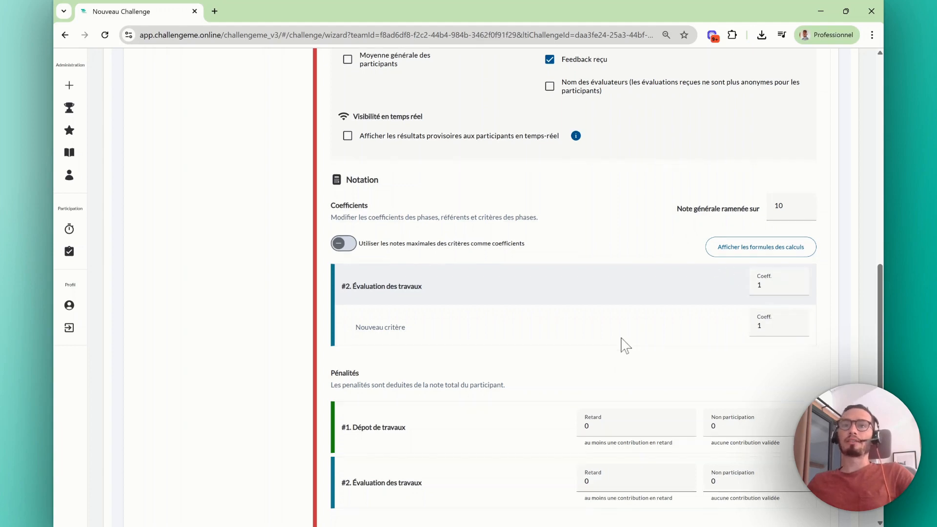
scroll(630, 344, "down", 1)
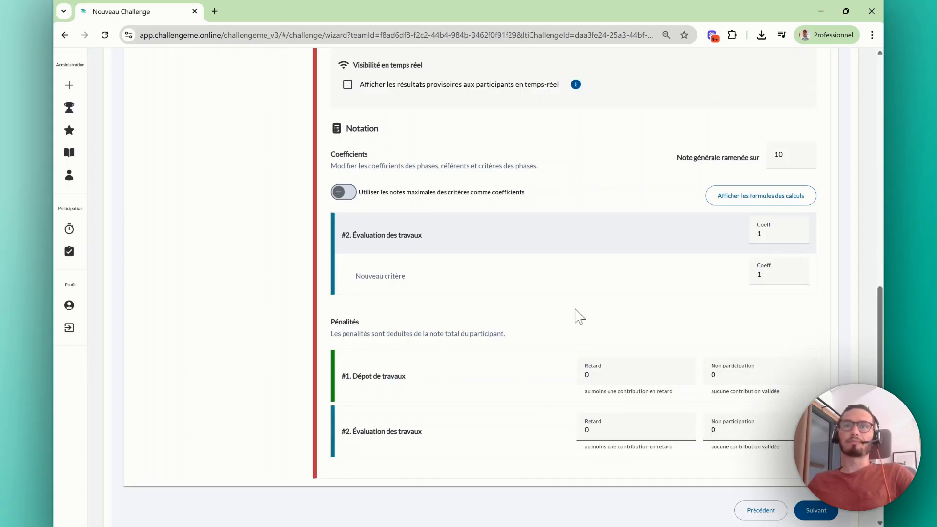
scroll(579, 316, "up", 9)
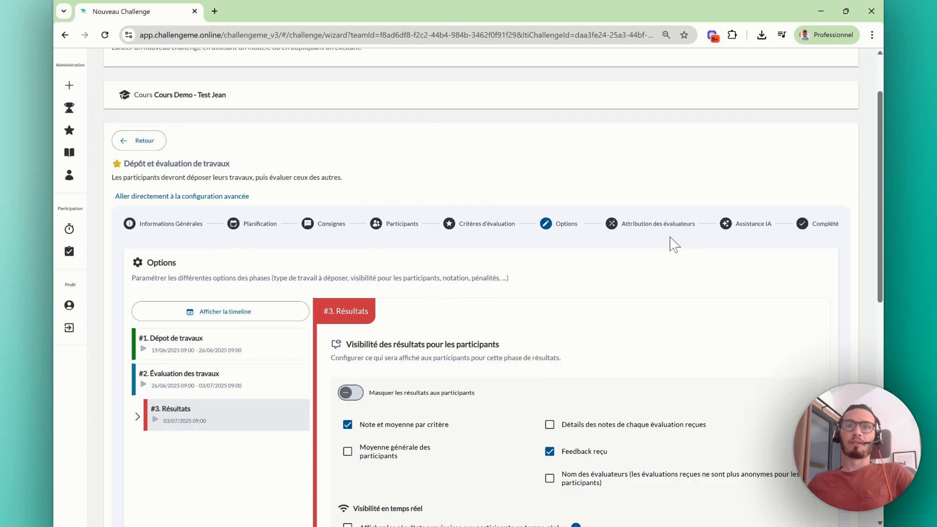
Check the evaluator assignment settings for "Évaluation des travaux" and view the first evaluator's manual assignment choices without selecting any
left_click(664, 233)
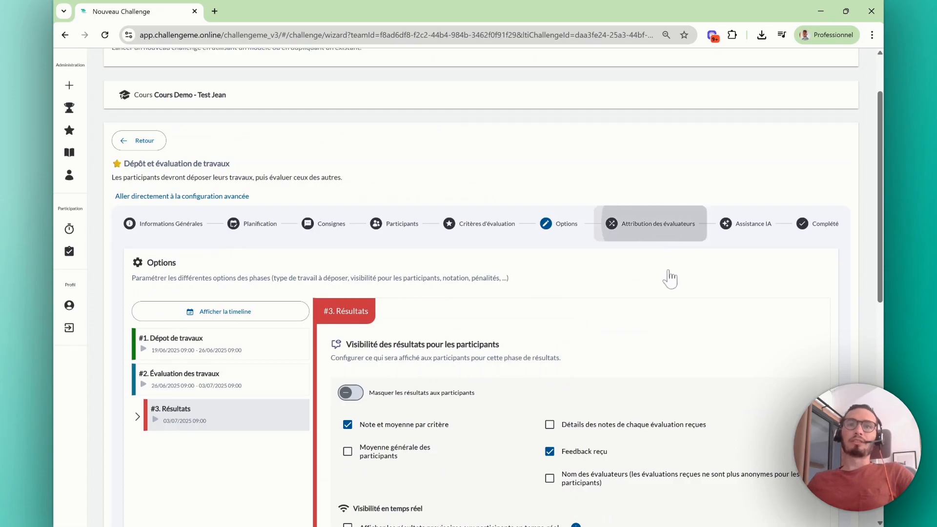
scroll(529, 317, "down", 1)
left_click(249, 342)
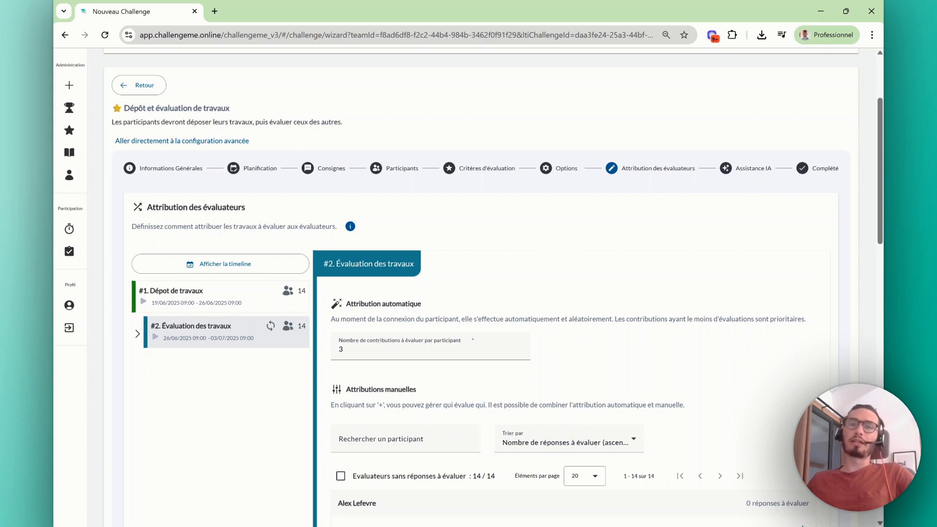
scroll(585, 355, "down", 2)
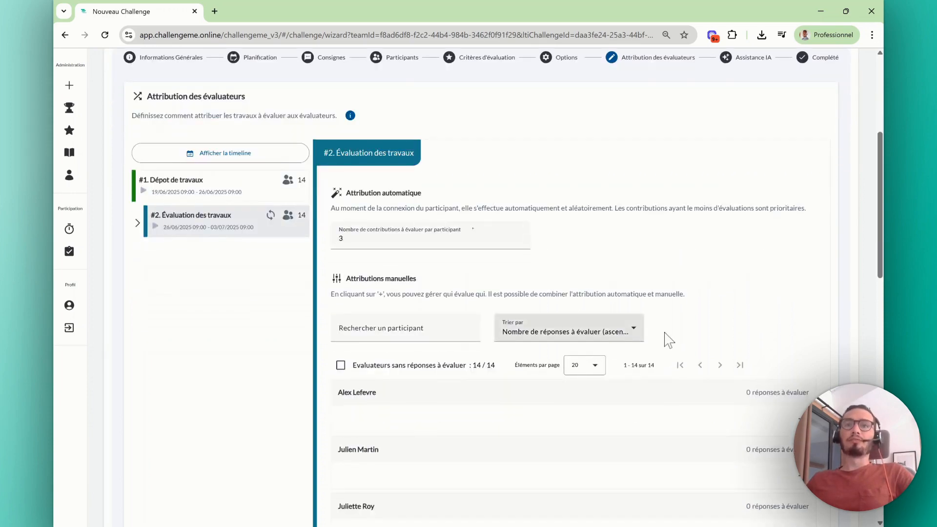
scroll(666, 340, "down", 1)
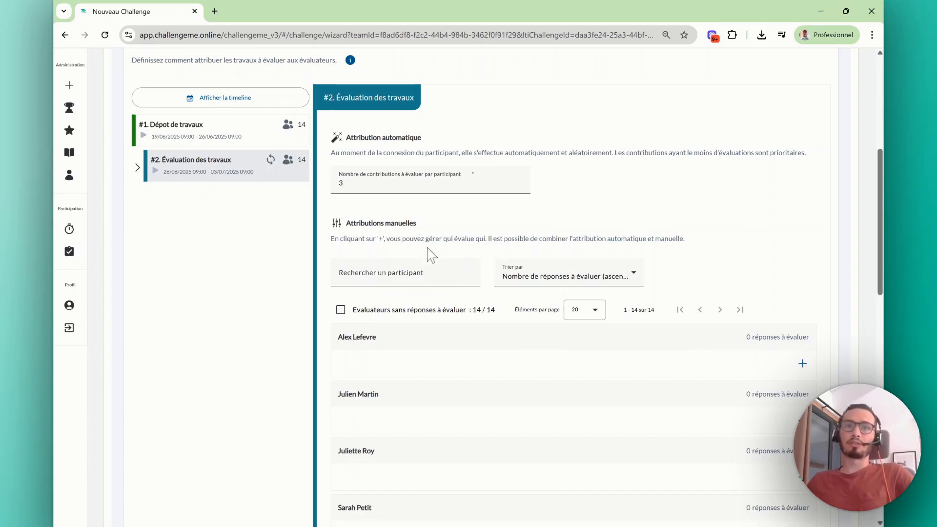
left_click(802, 363)
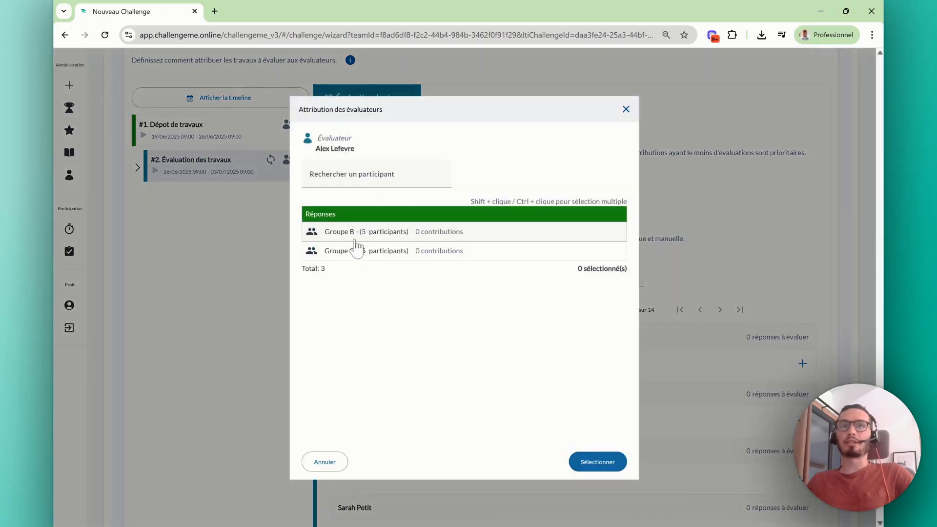
left_click(326, 460)
scroll(566, 352, "up", 5)
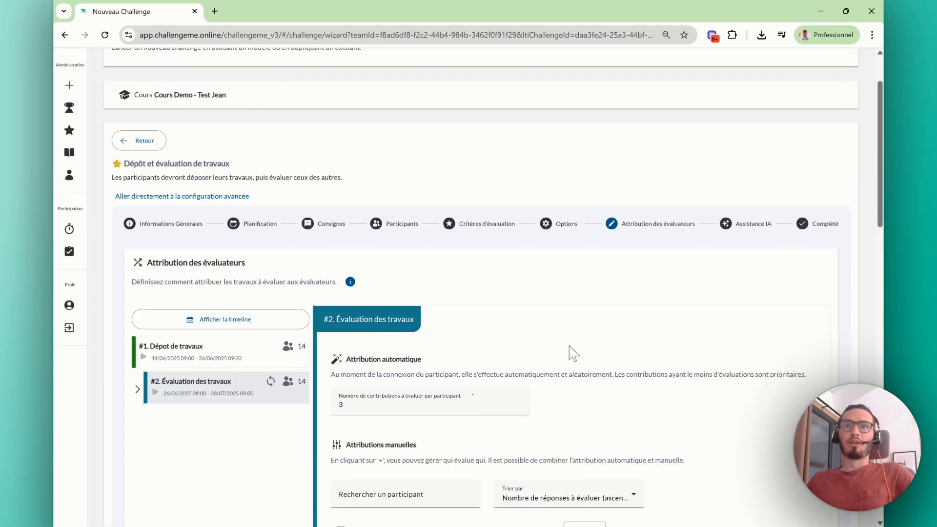
Add the "Assistance à la rédaction du feedback - FR" AI writing assistant to the "Évaluation des travaux" phase
left_click(754, 233)
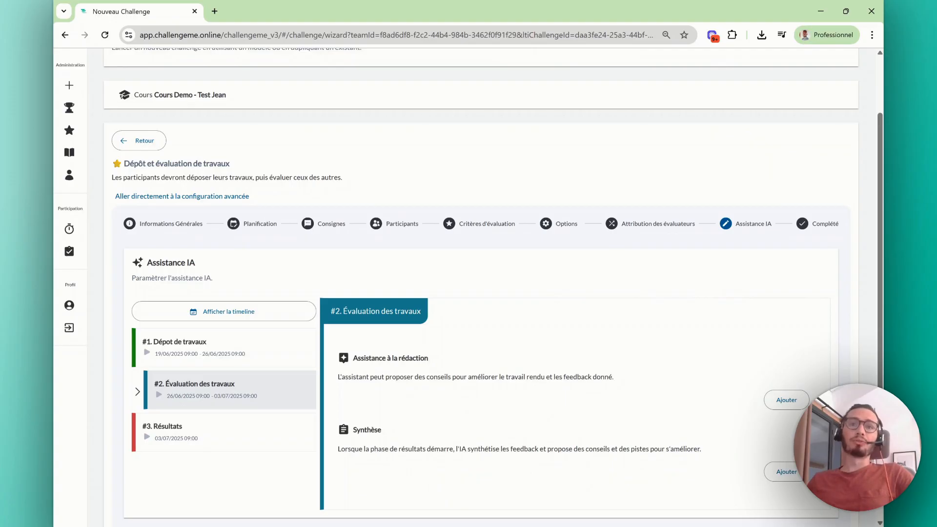
scroll(599, 327, "down", 1)
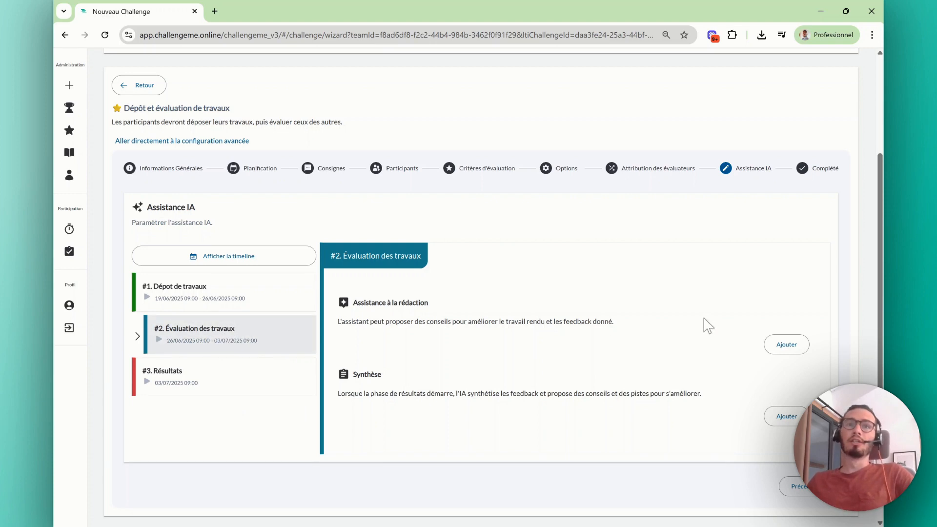
left_click(781, 347)
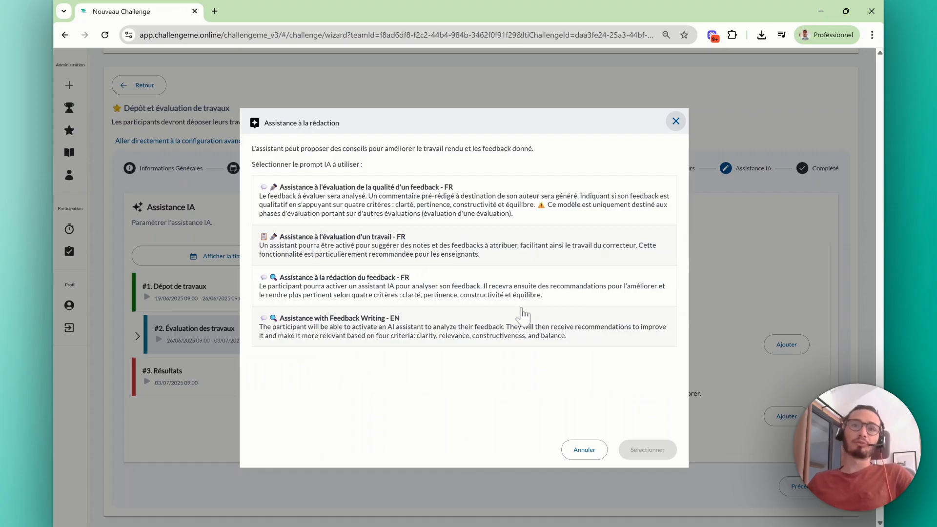
left_click(342, 295)
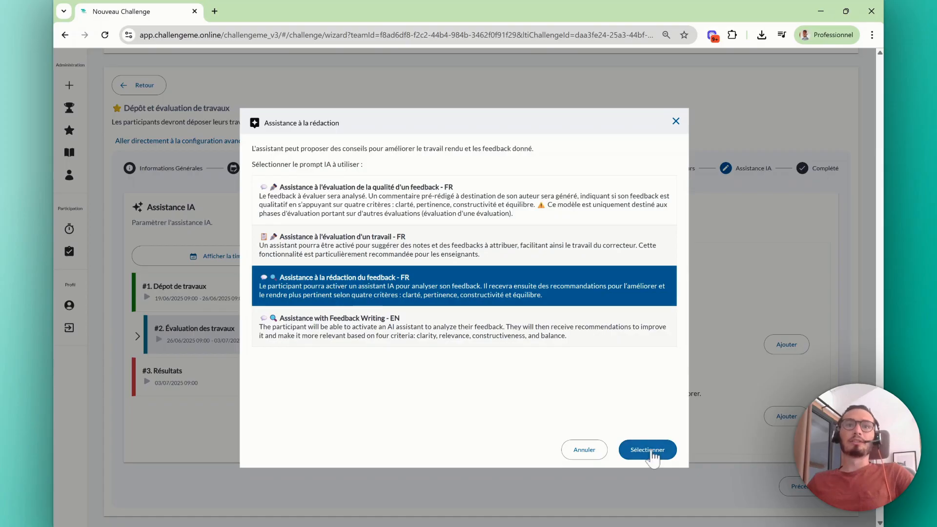
left_click(655, 449)
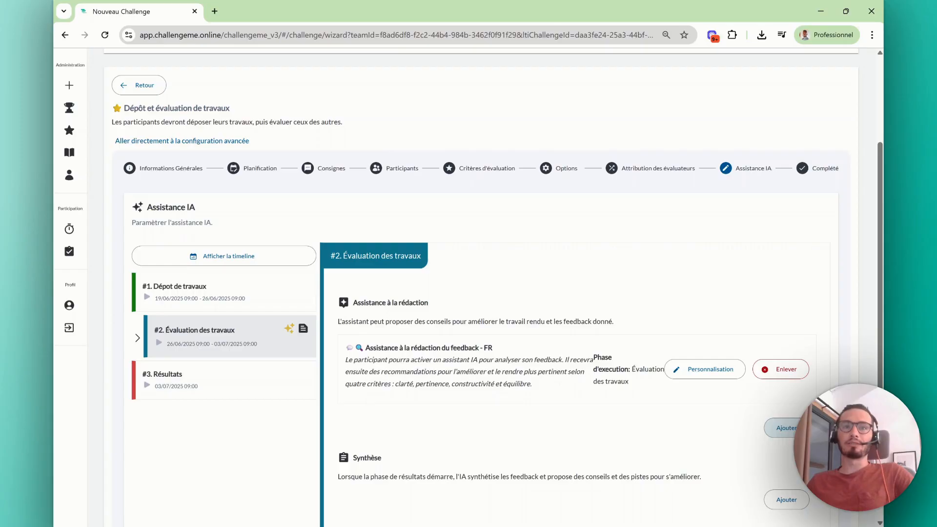
Add the "Synthèse des évaluations et feedbacks reçus - FR" AI synthesis prompt and proceed to the final "Complété" stage
scroll(753, 397, "down", 2)
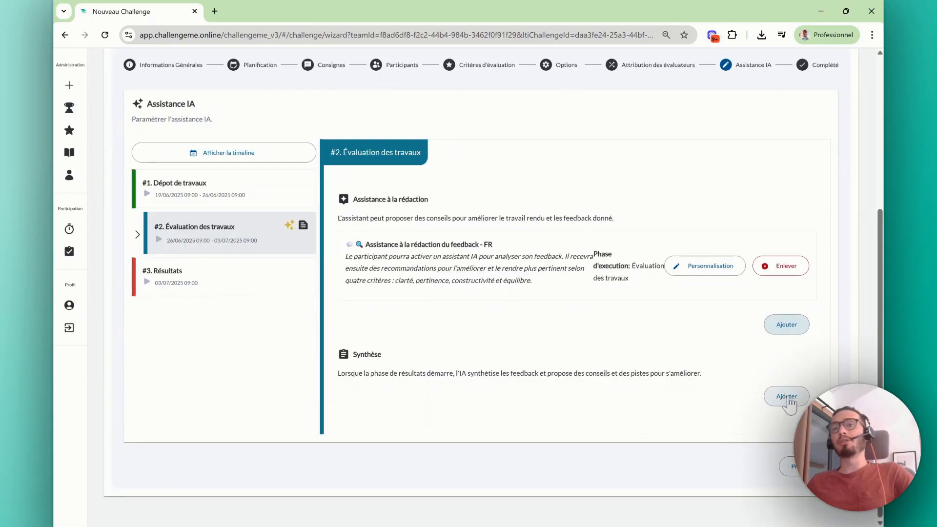
left_click(787, 398)
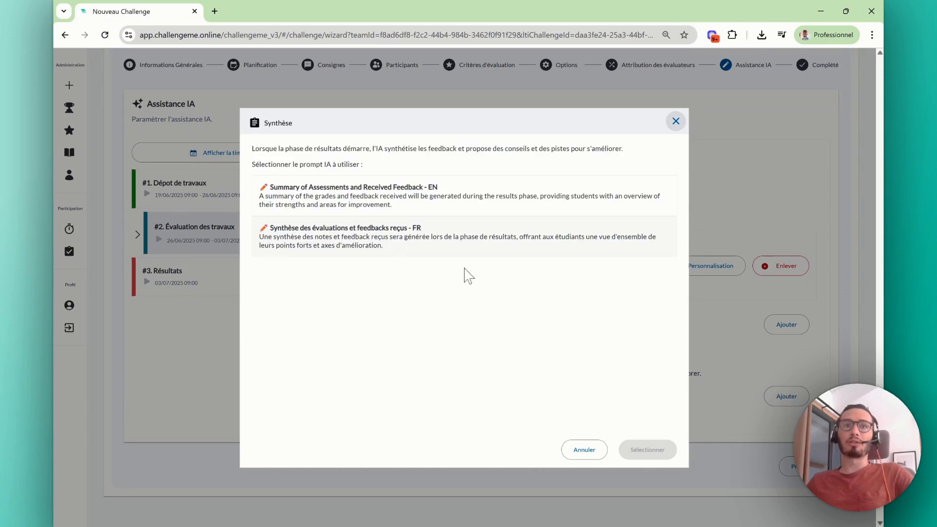
left_click(418, 249)
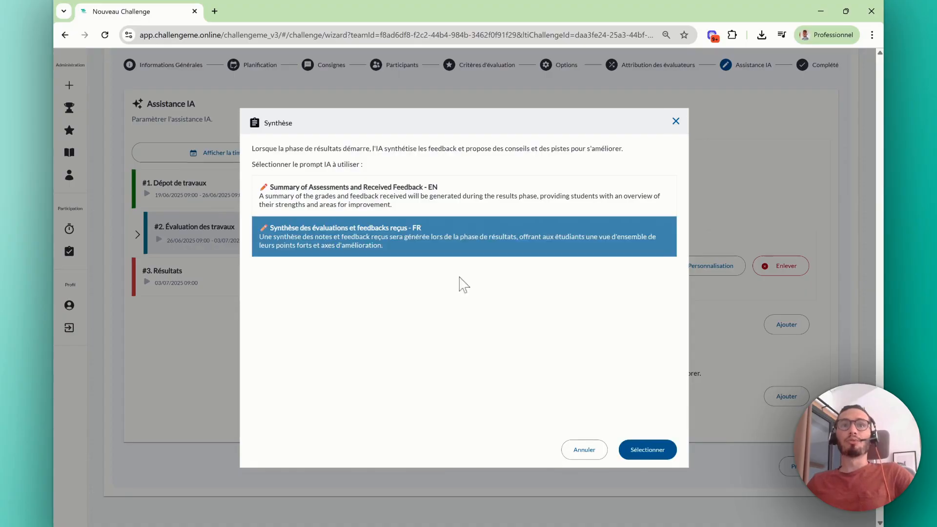
left_click(657, 457)
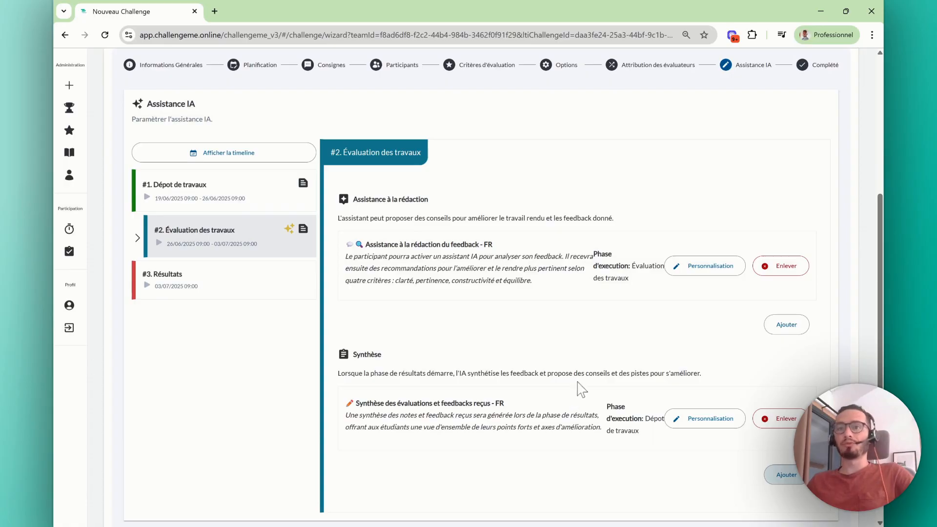
scroll(605, 373, "up", 2)
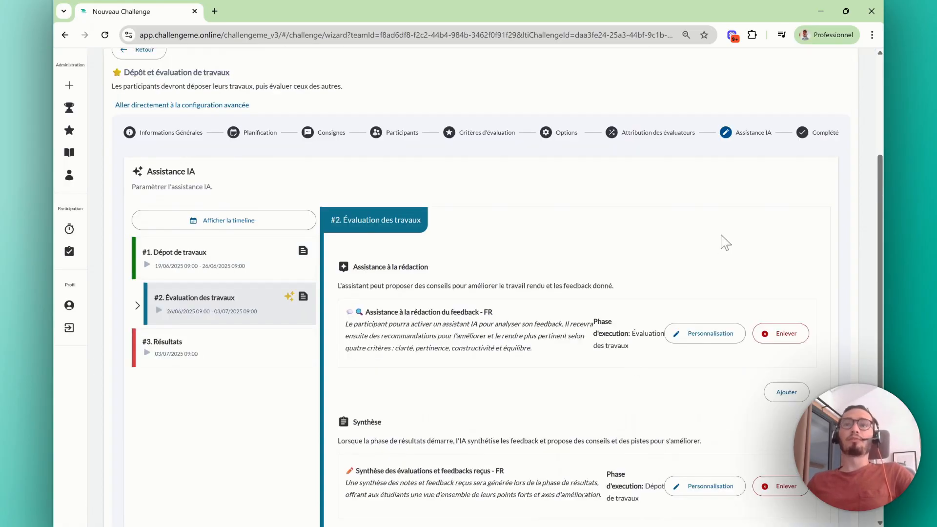
left_click(825, 135)
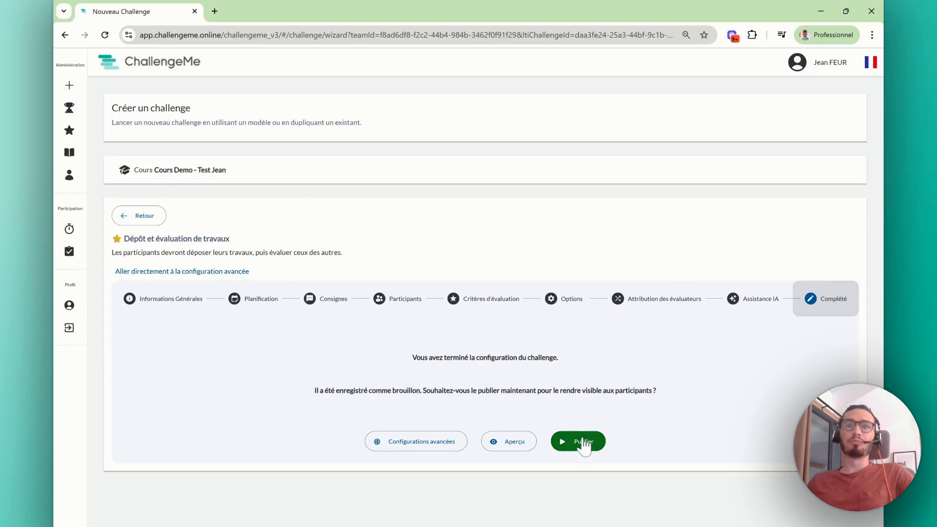